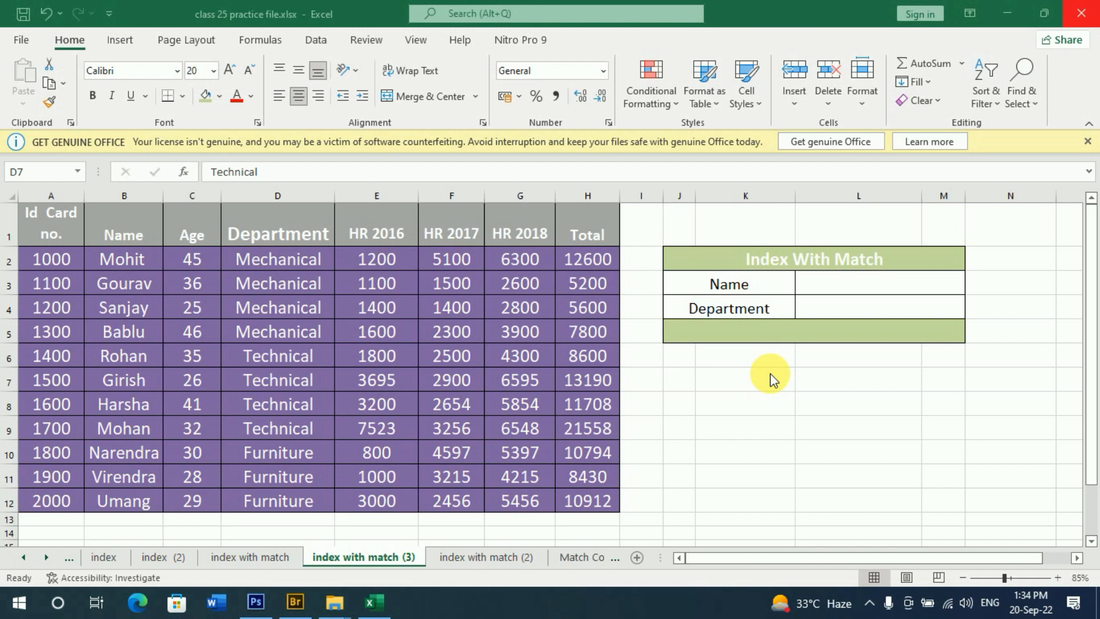
Start an INDEX formula in merged cell J5 of the Index With Match box, using A1:H12 as the array
click(123, 358)
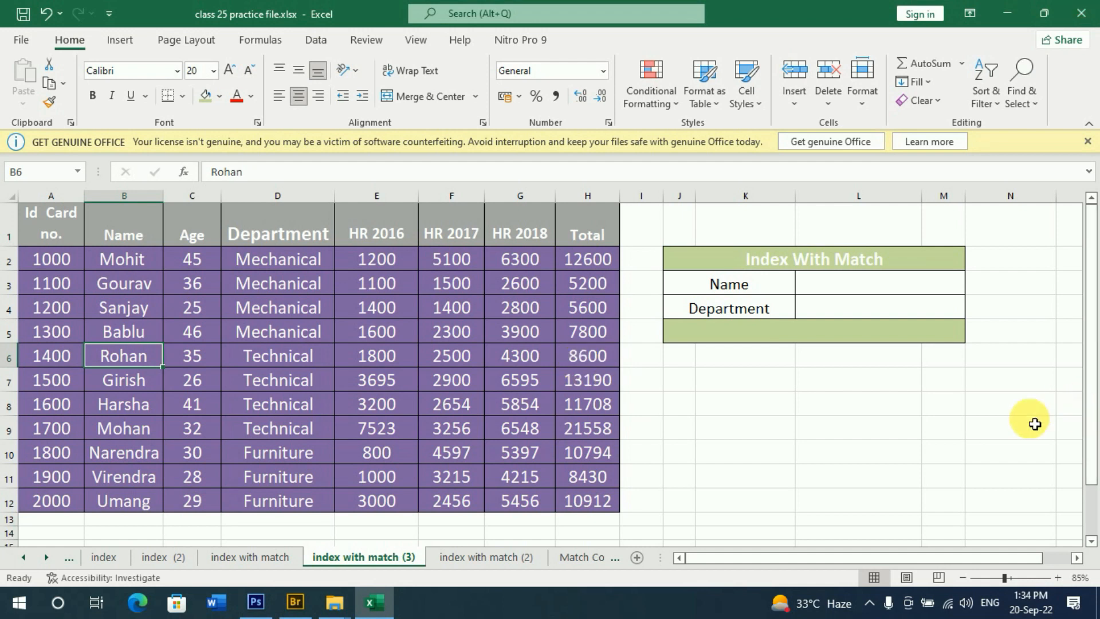
click(820, 340)
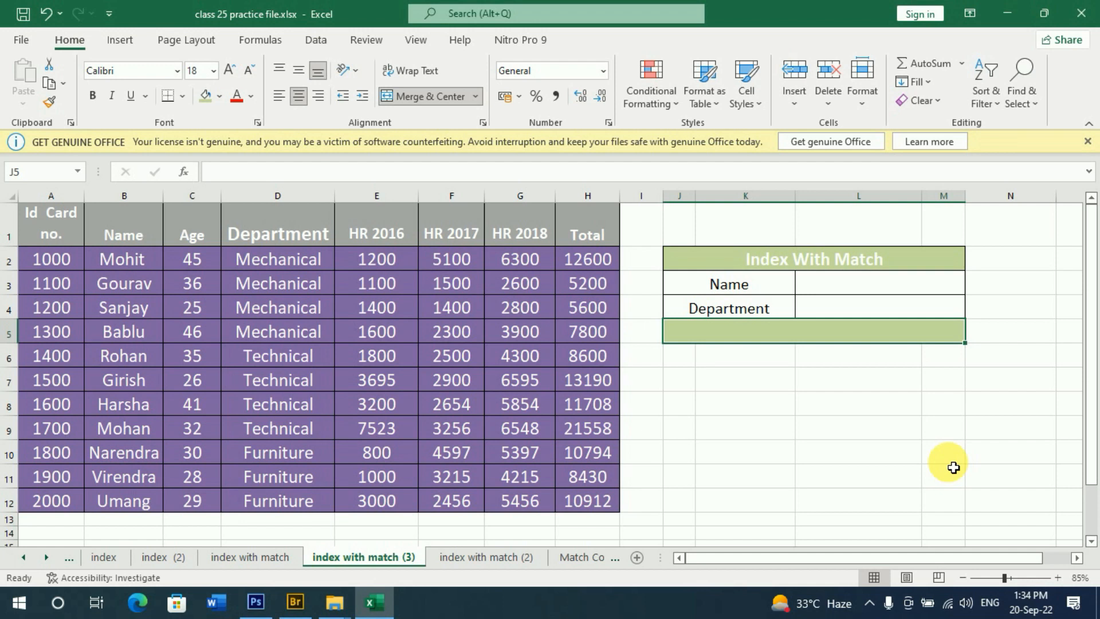
text(=)
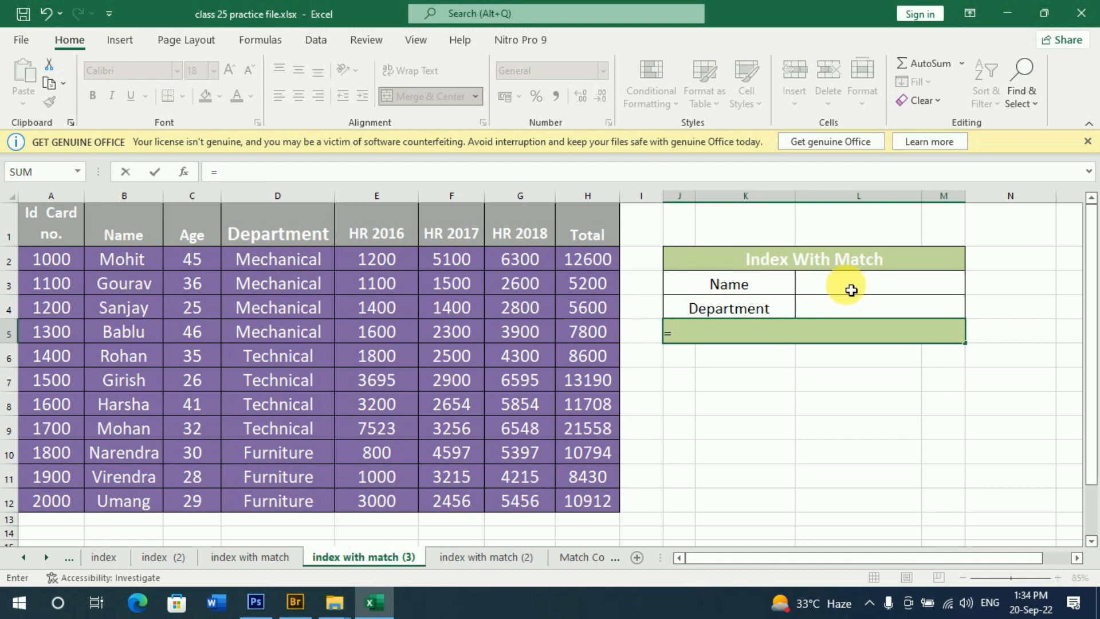
text(in)
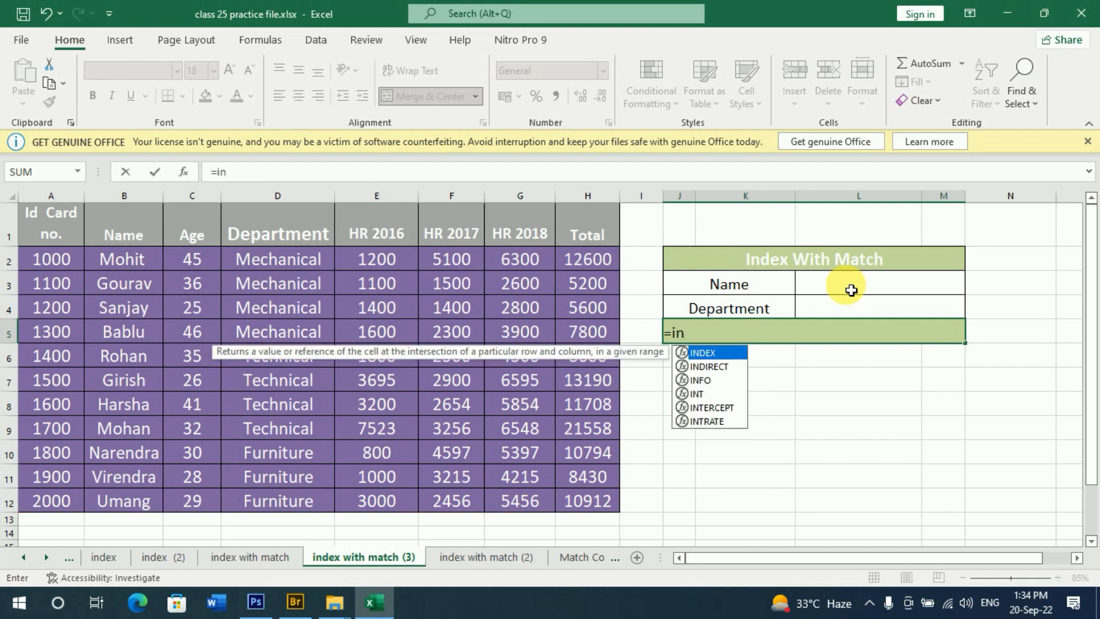
text(dex()
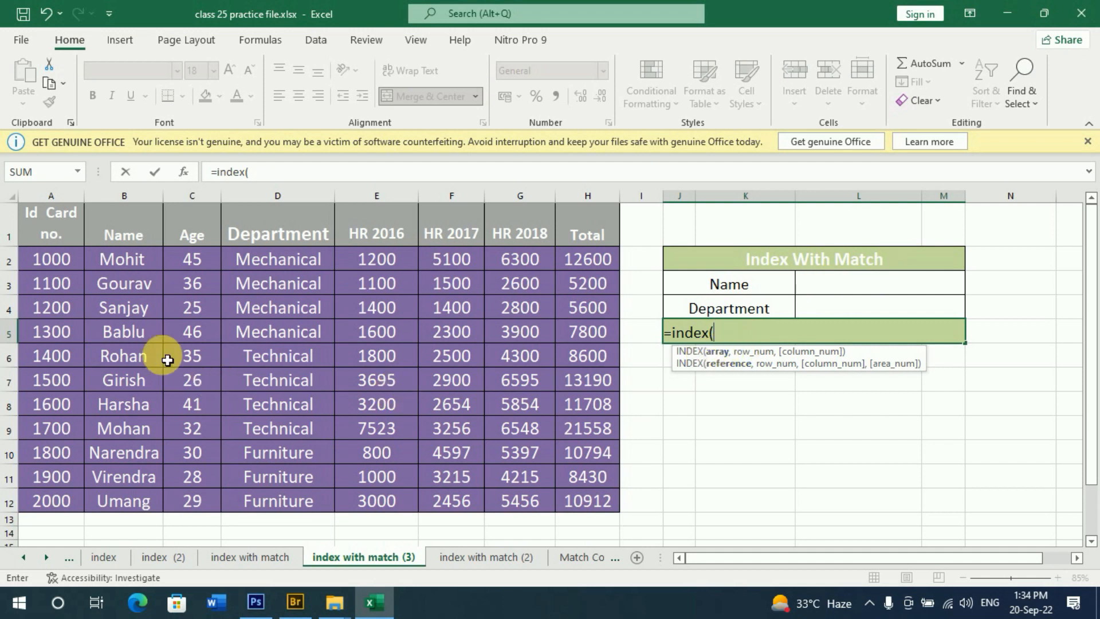
drag(36, 221, 602, 516)
text(,)
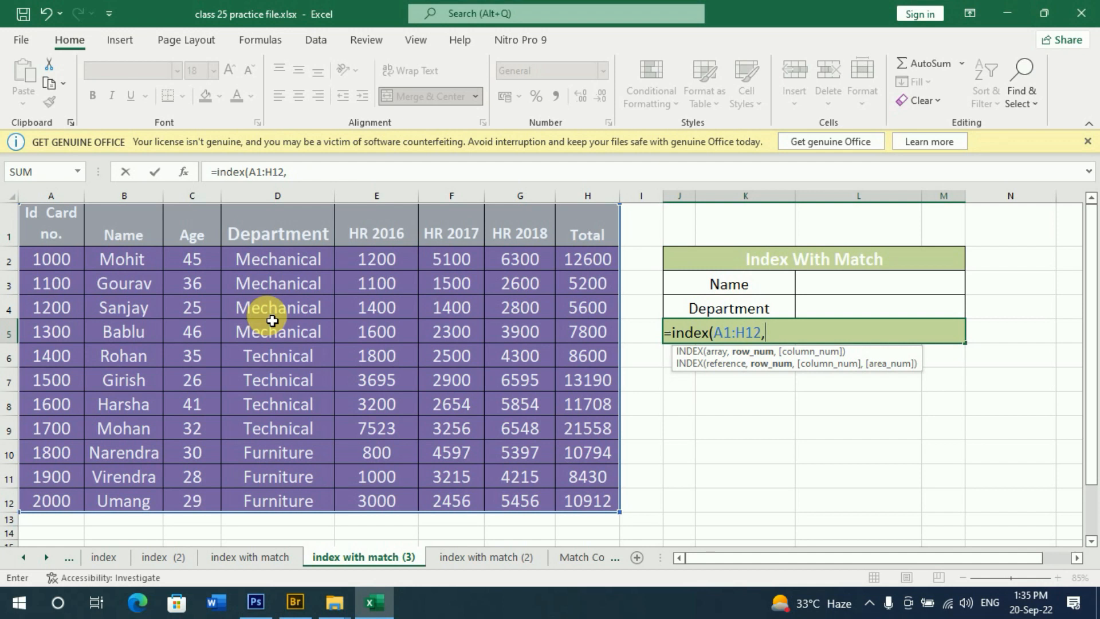
Add MATCH(L3,B1:B12,0) as the row number argument of the INDEX formula in J5
text(match()
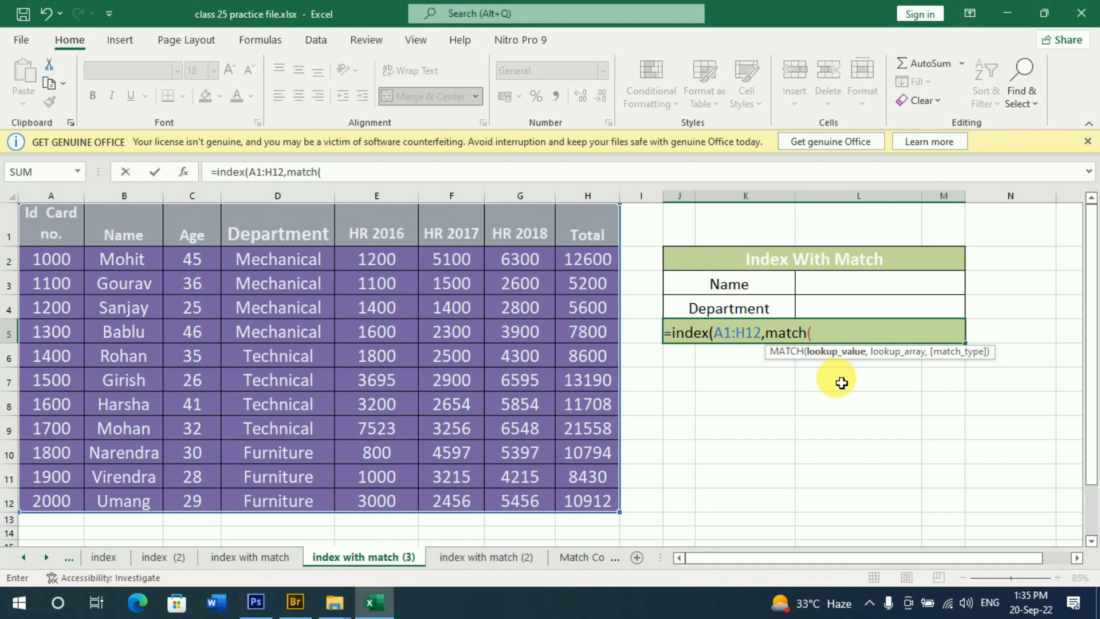
click(862, 294)
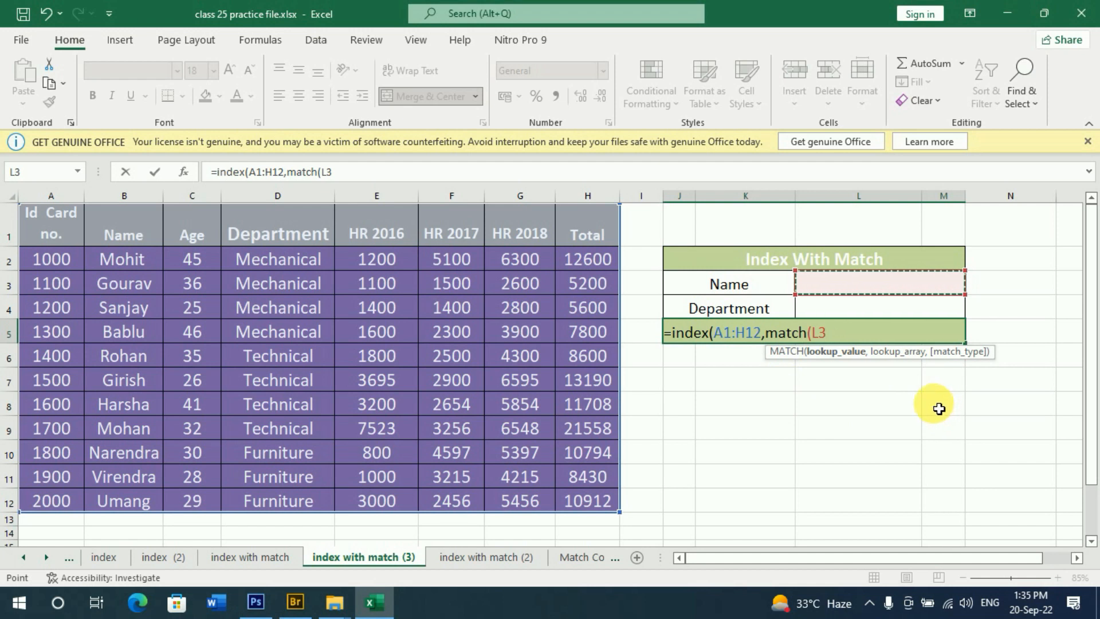
text(,)
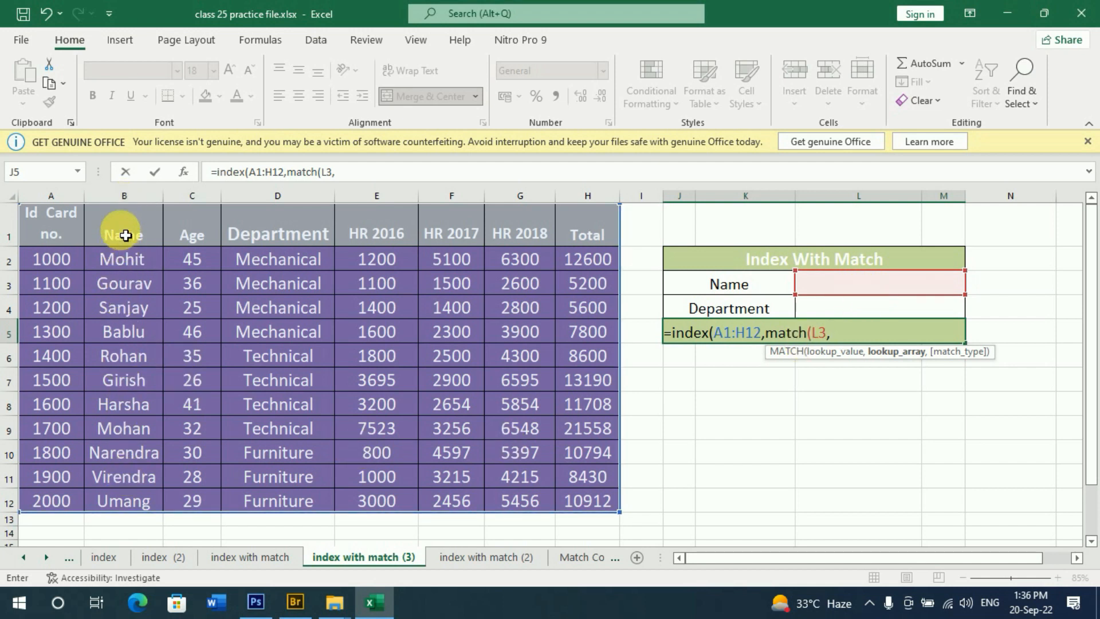
drag(125, 235, 123, 503)
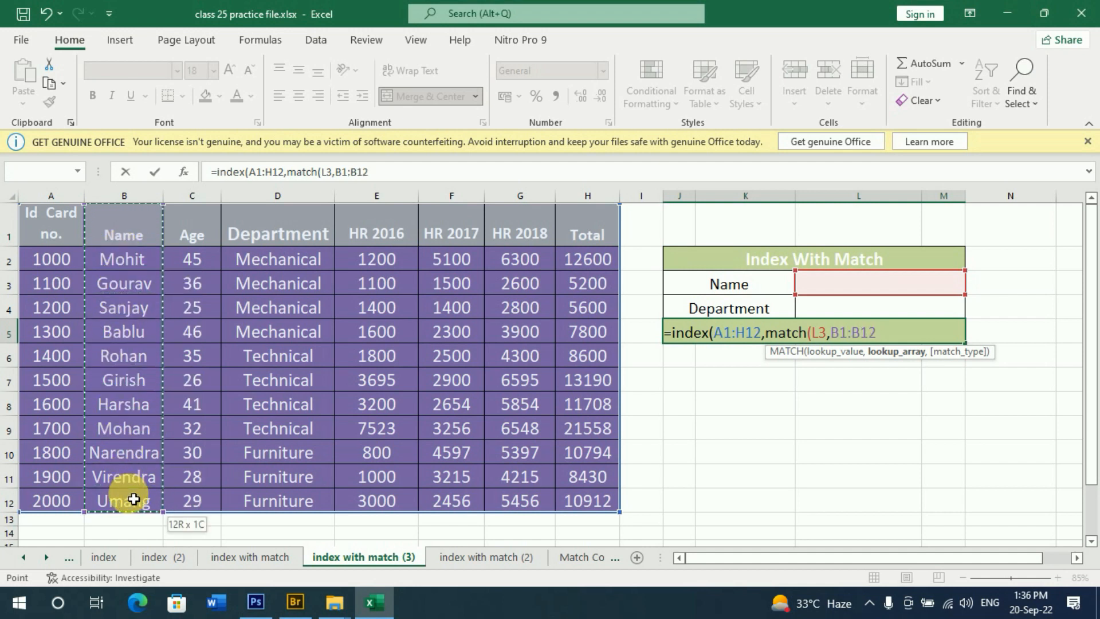
text(,)
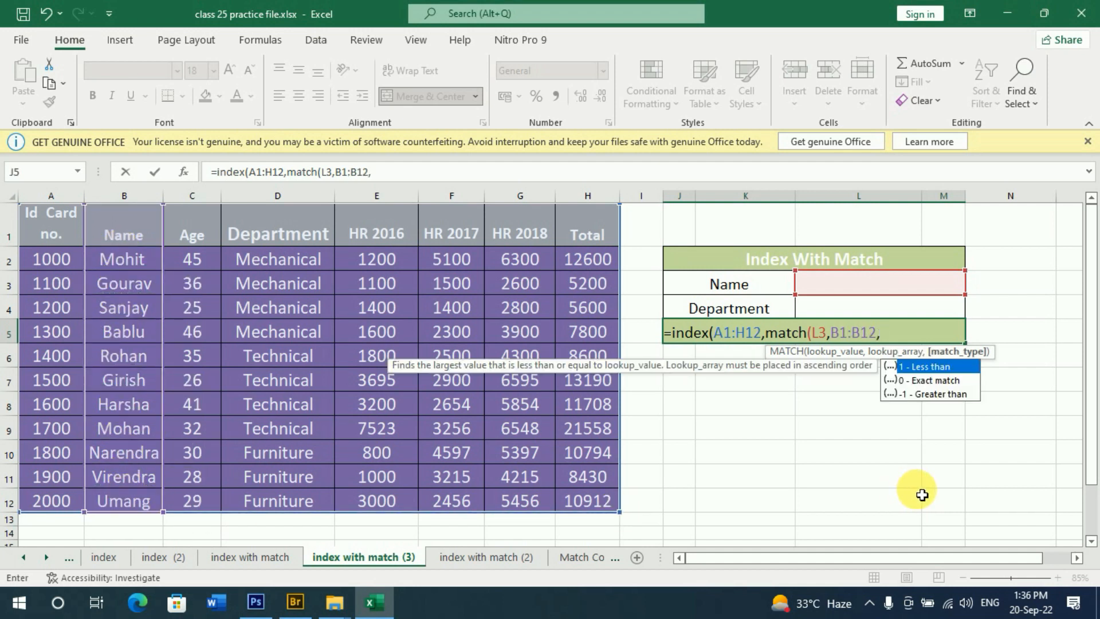
text(0))
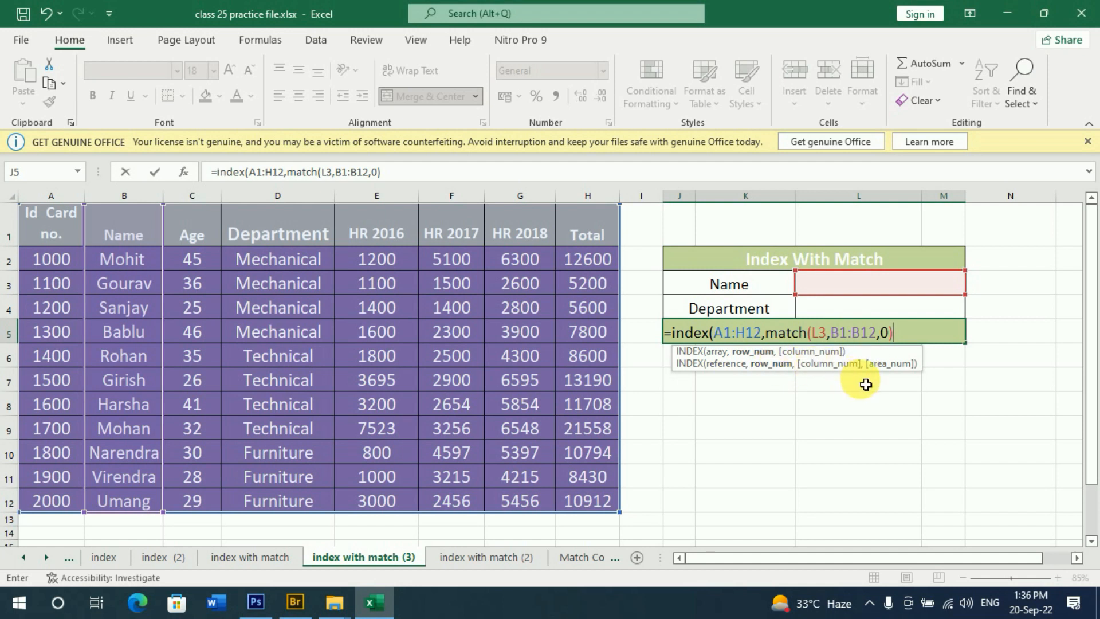
text(,)
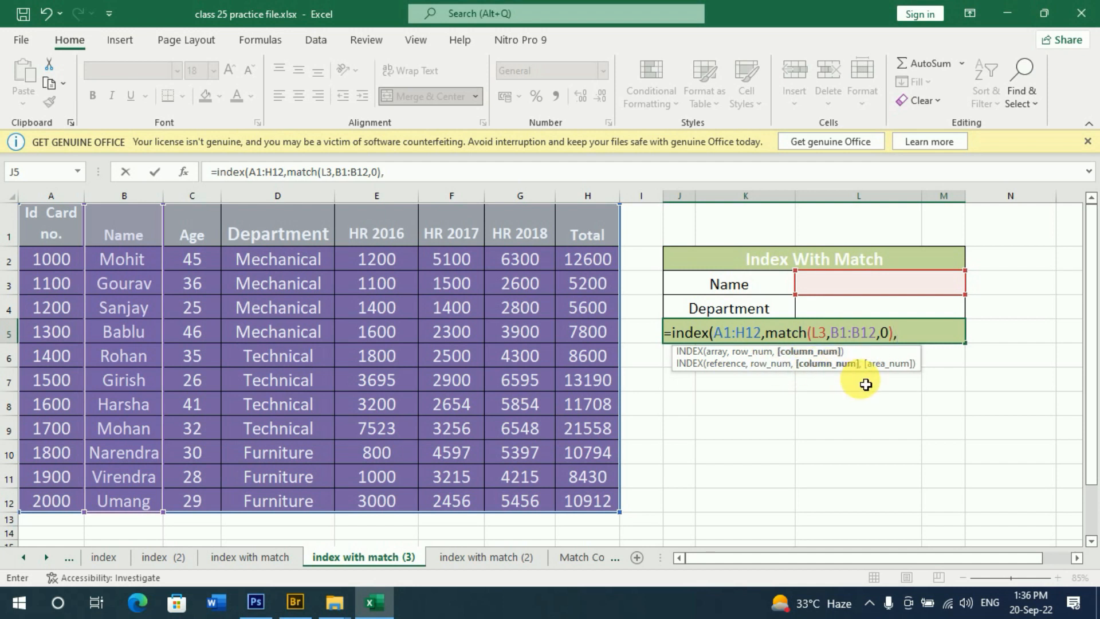
Add MATCH(J4,A1:H1,0) as the column number argument and complete the INDEX formula in J5
text(match)
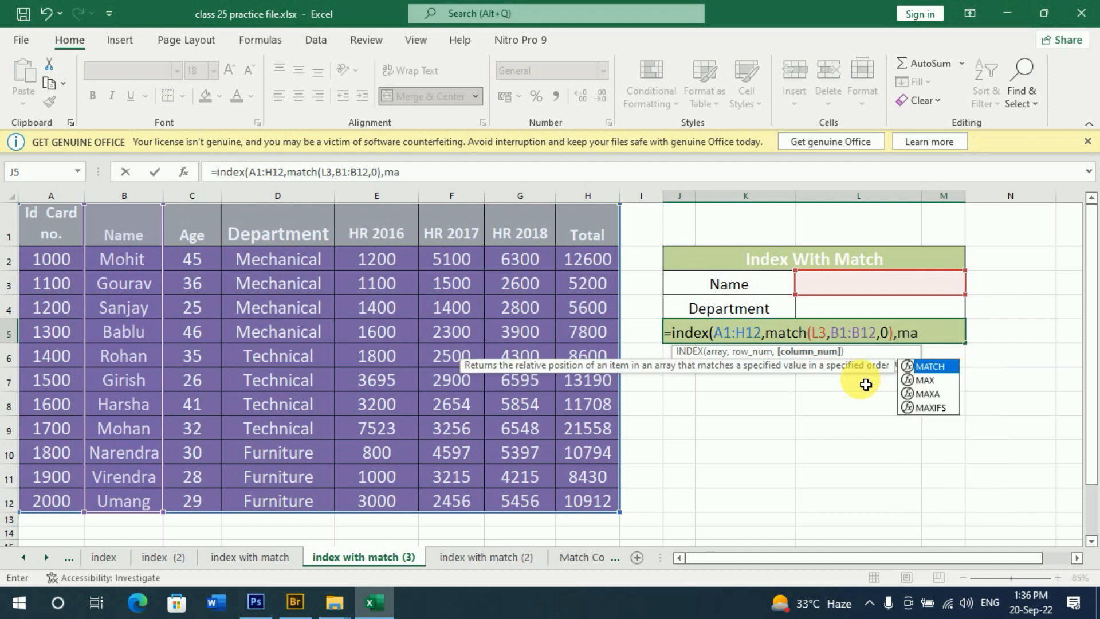
text(()
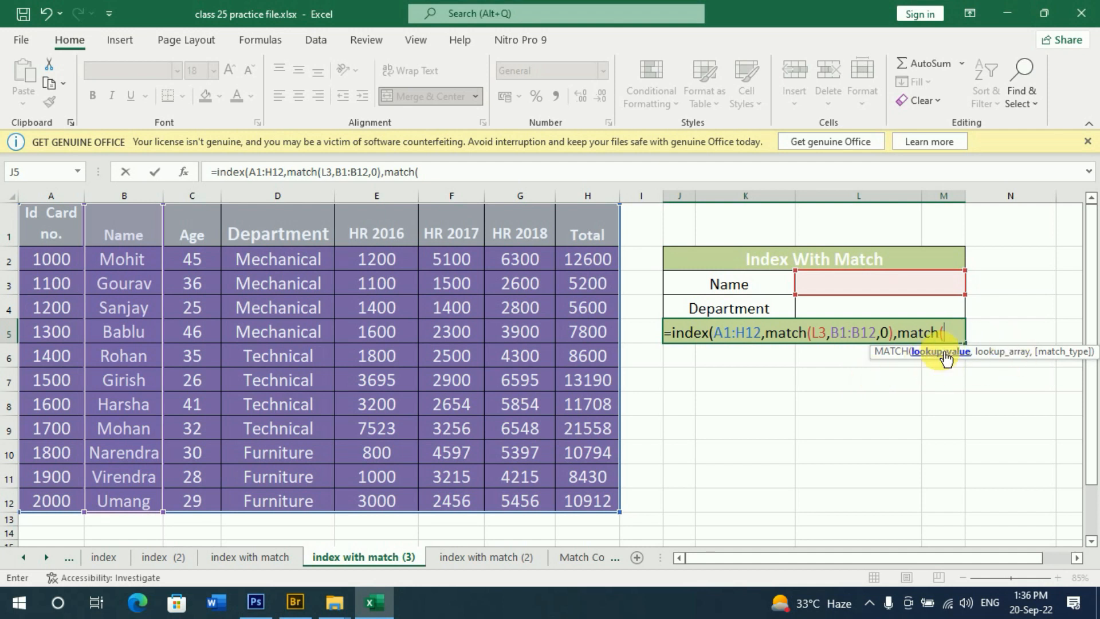
click(737, 313)
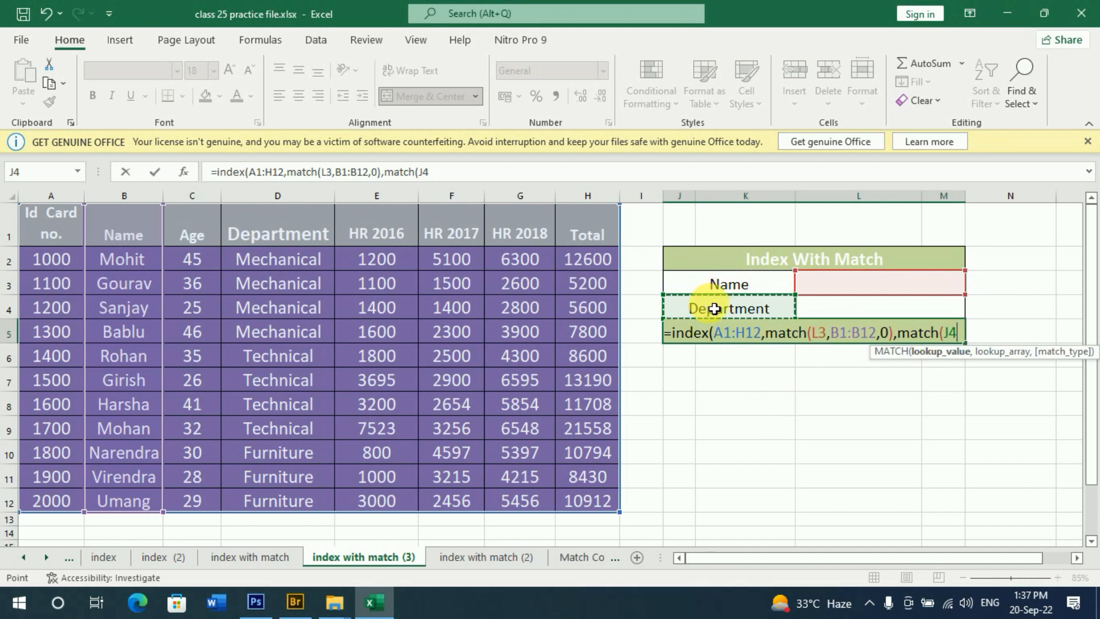
text(,)
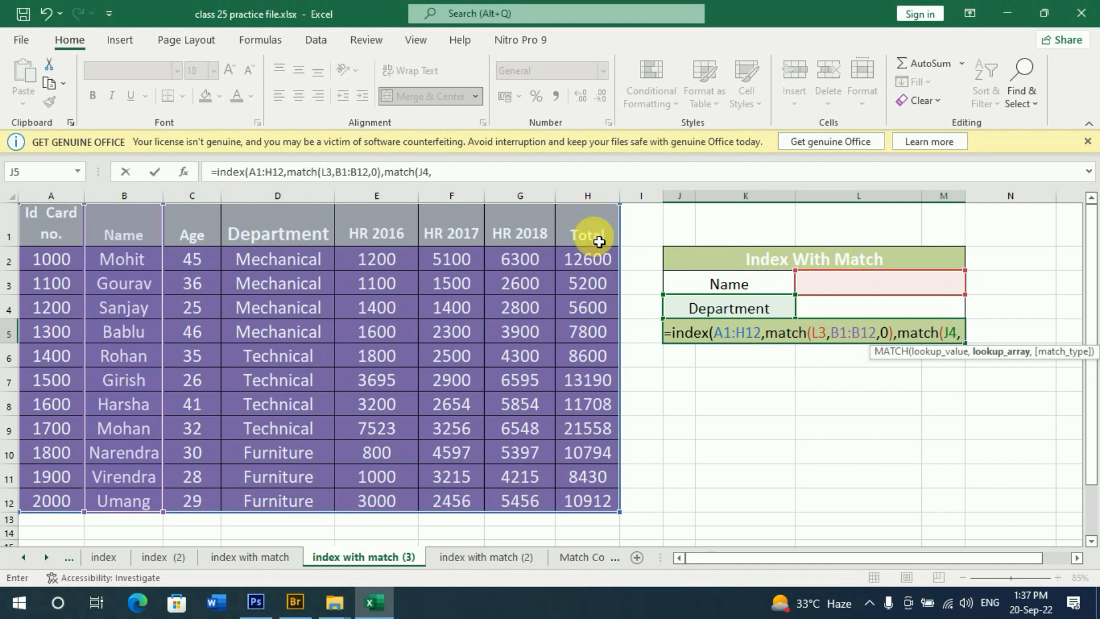
drag(60, 227, 581, 233)
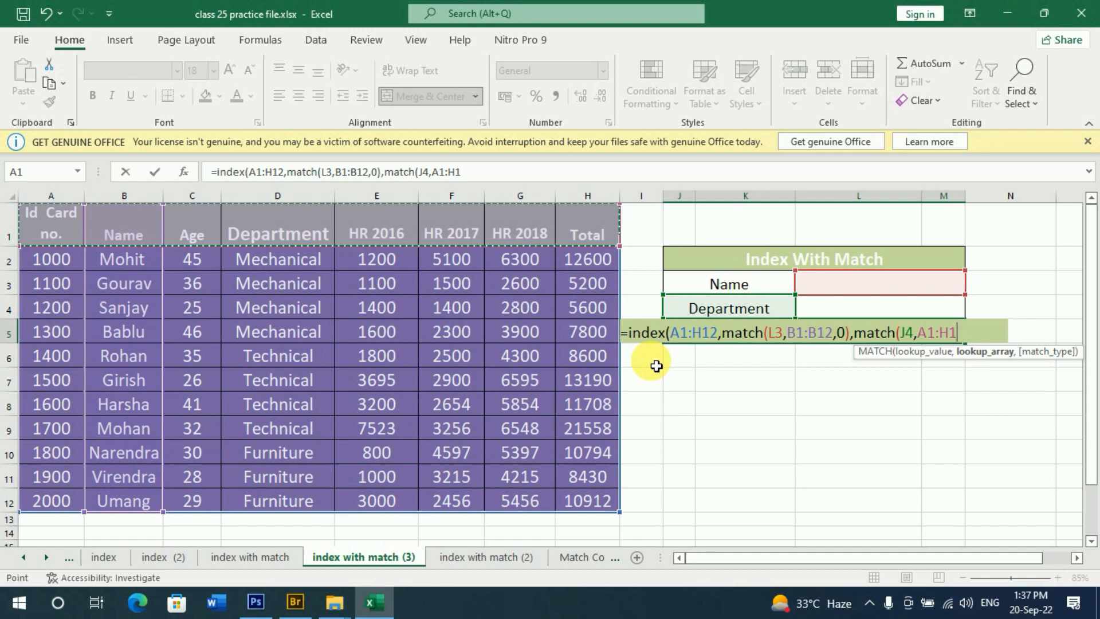
text(,)
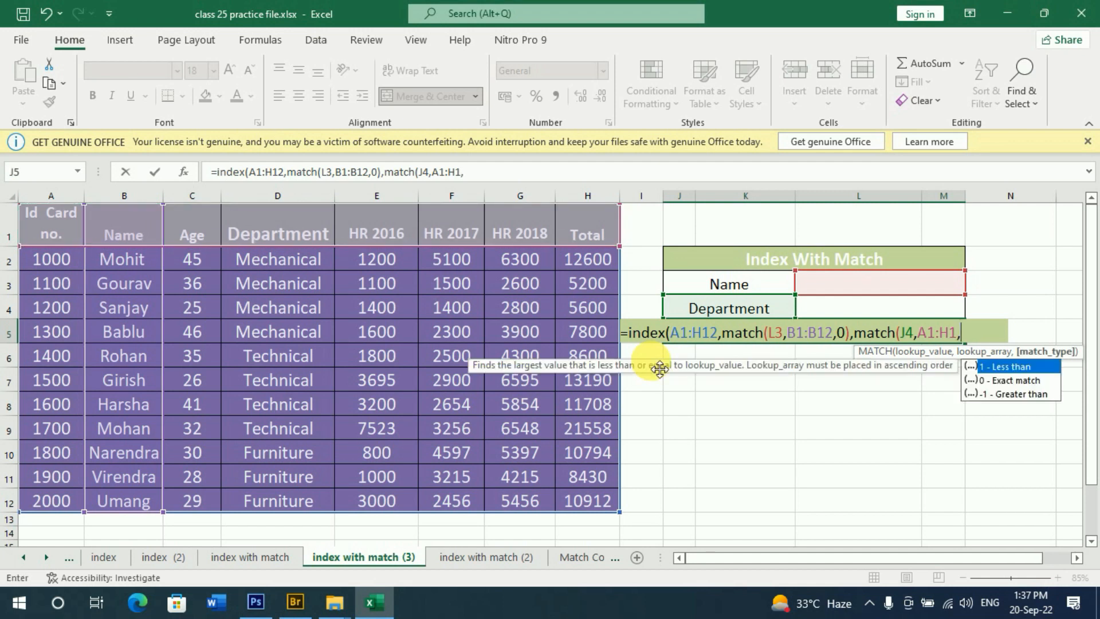
text(0))
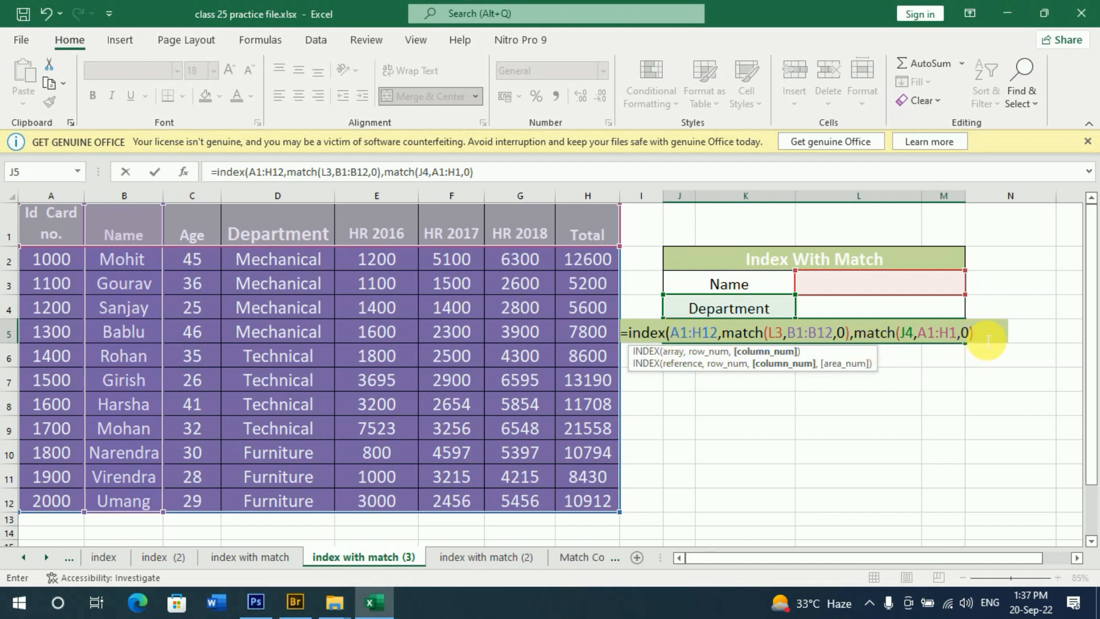
text())
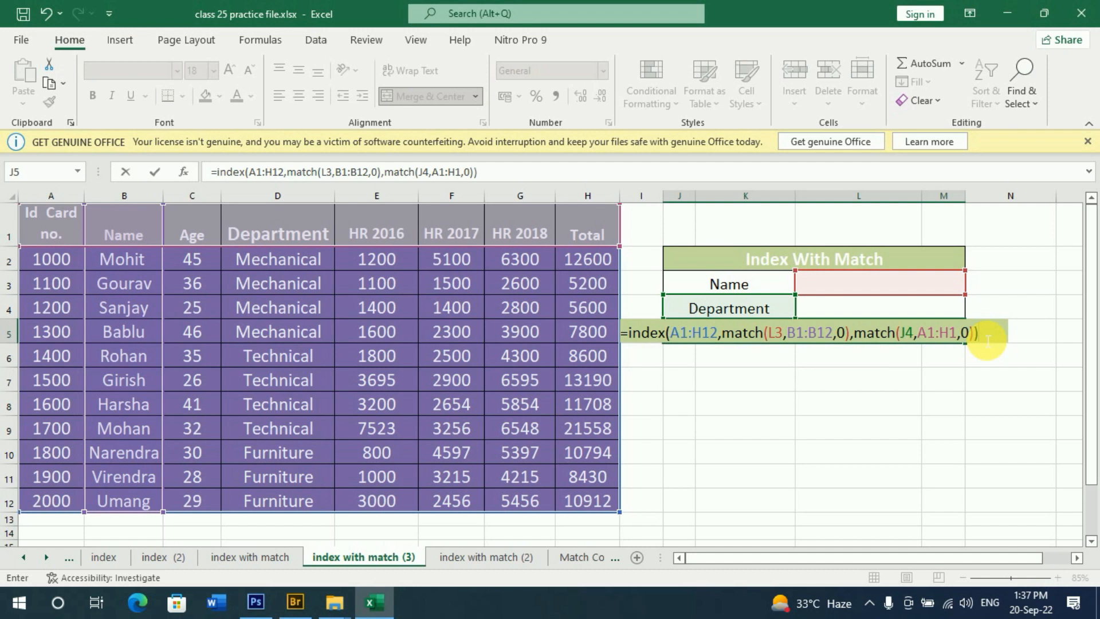
key(Return)
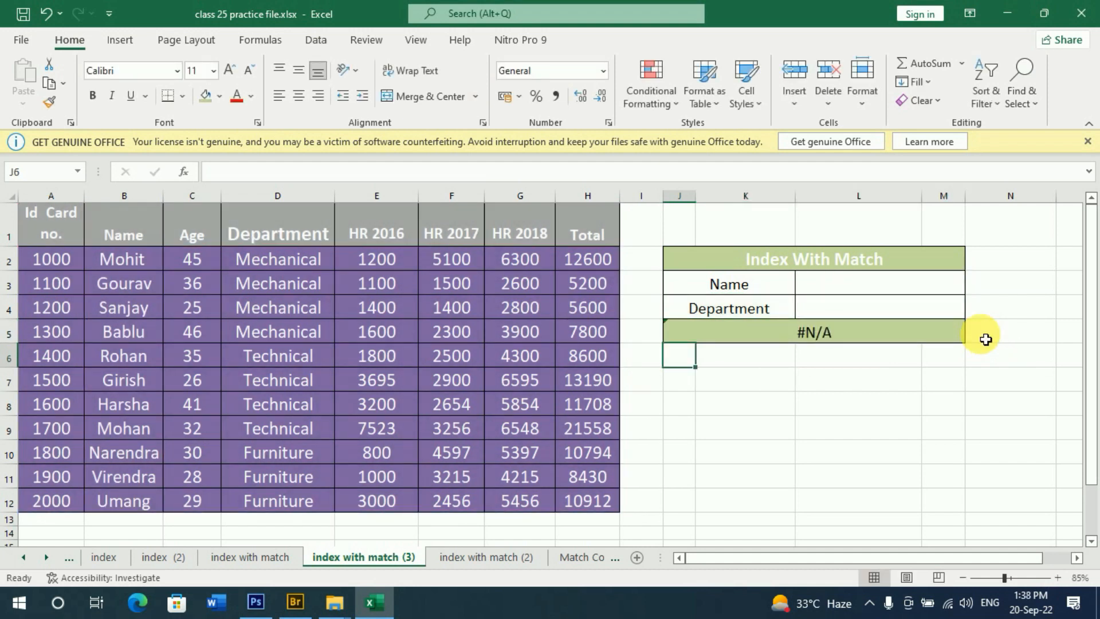
Copy the name in B4 into the lookup cell L3 and check the formula result in J5
click(864, 283)
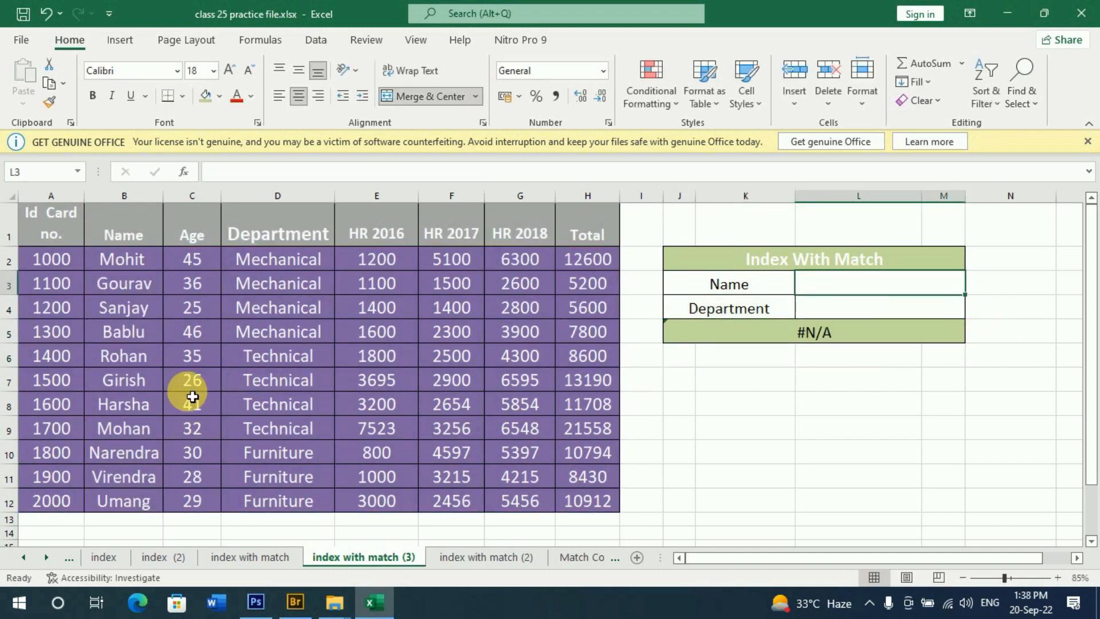
click(143, 315)
key(ctrl+c)
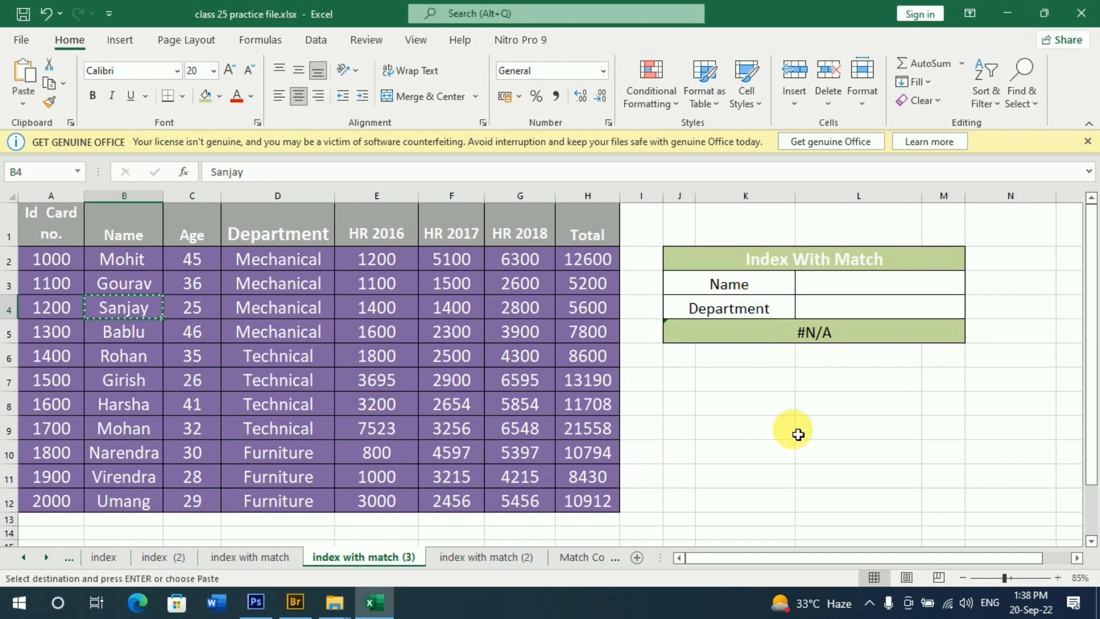
click(864, 286)
key(ctrl+v)
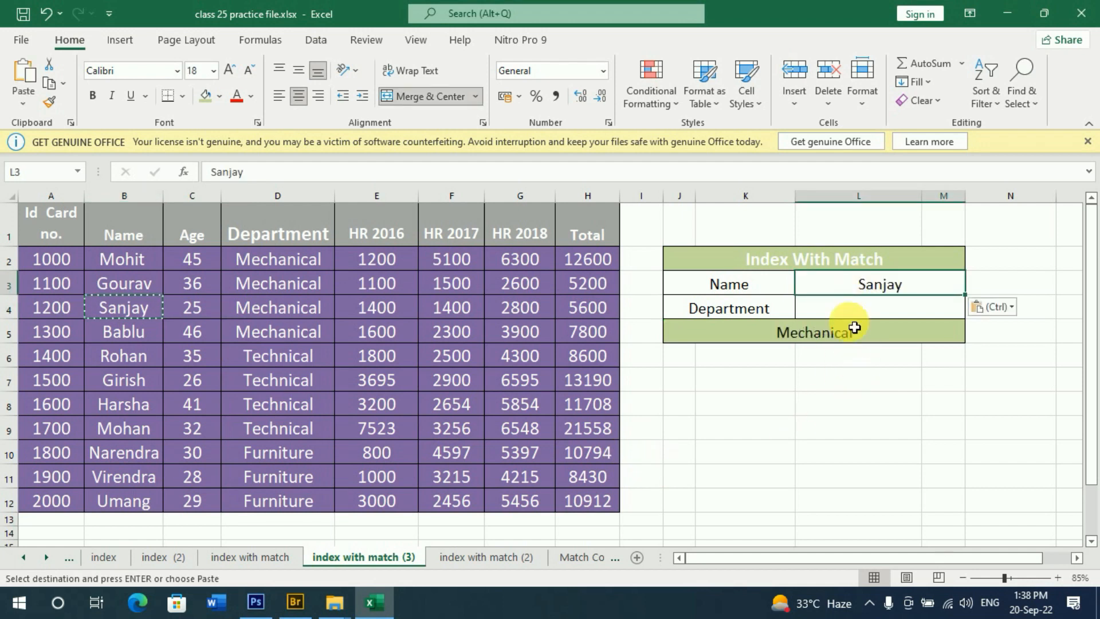
click(824, 340)
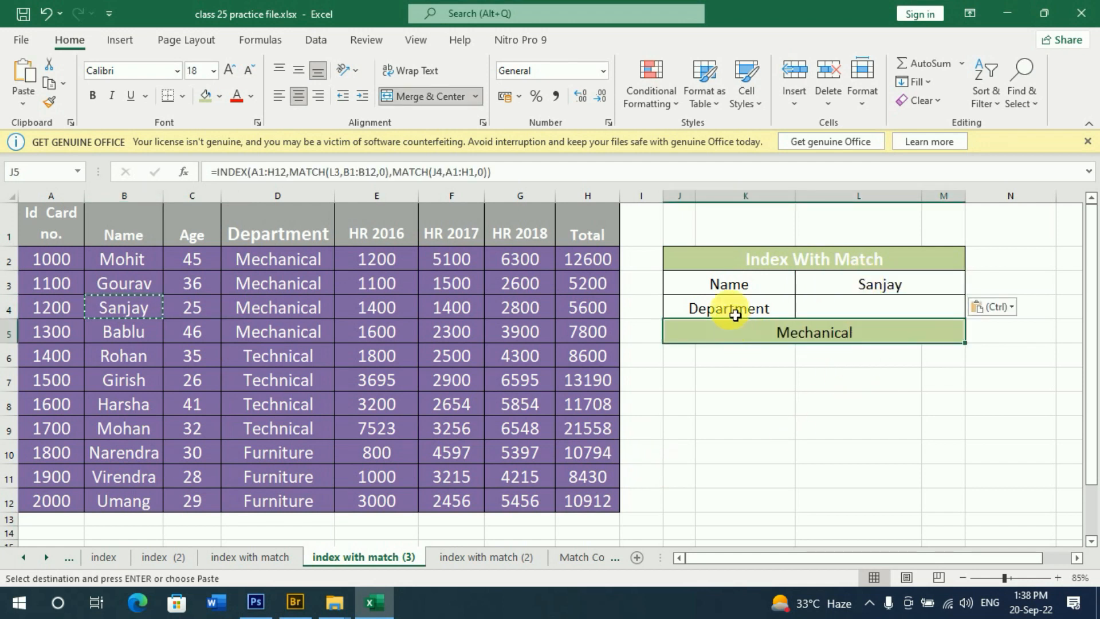
click(735, 311)
click(847, 285)
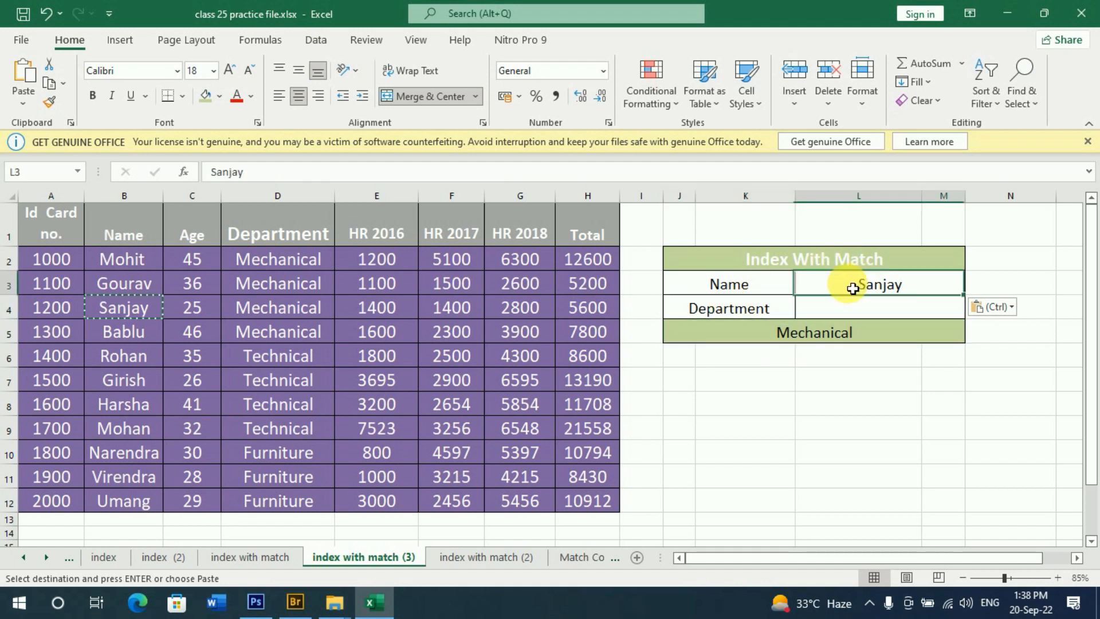
click(779, 310)
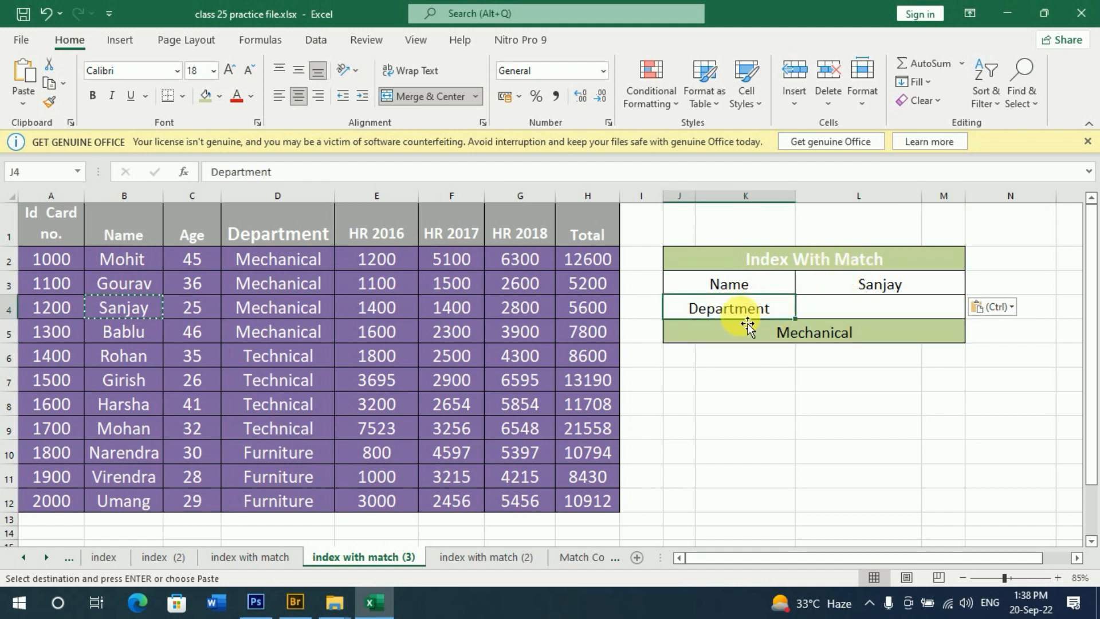
click(782, 329)
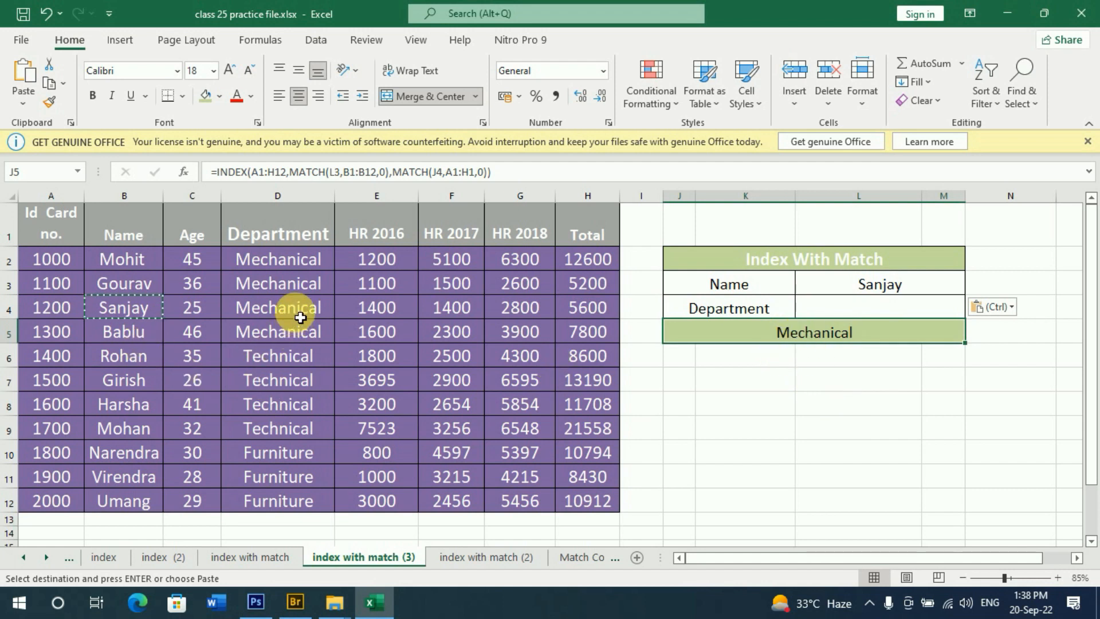
Replace the lookup name in L3 with a copy of B9 and compare J5 with the department in D9
click(872, 282)
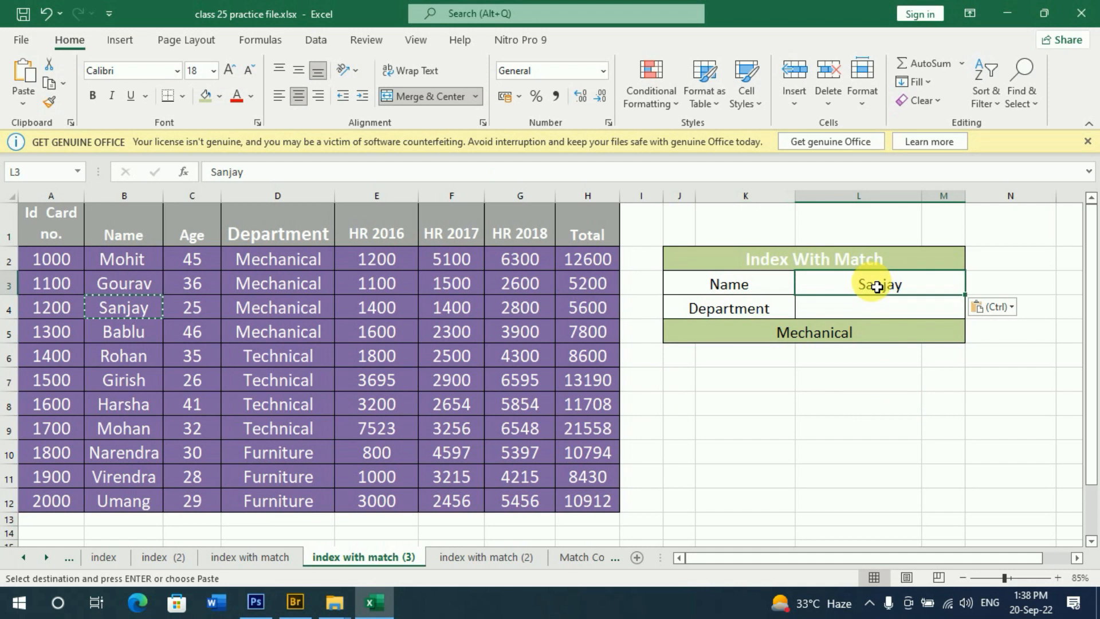
click(127, 430)
key(ctrl+c)
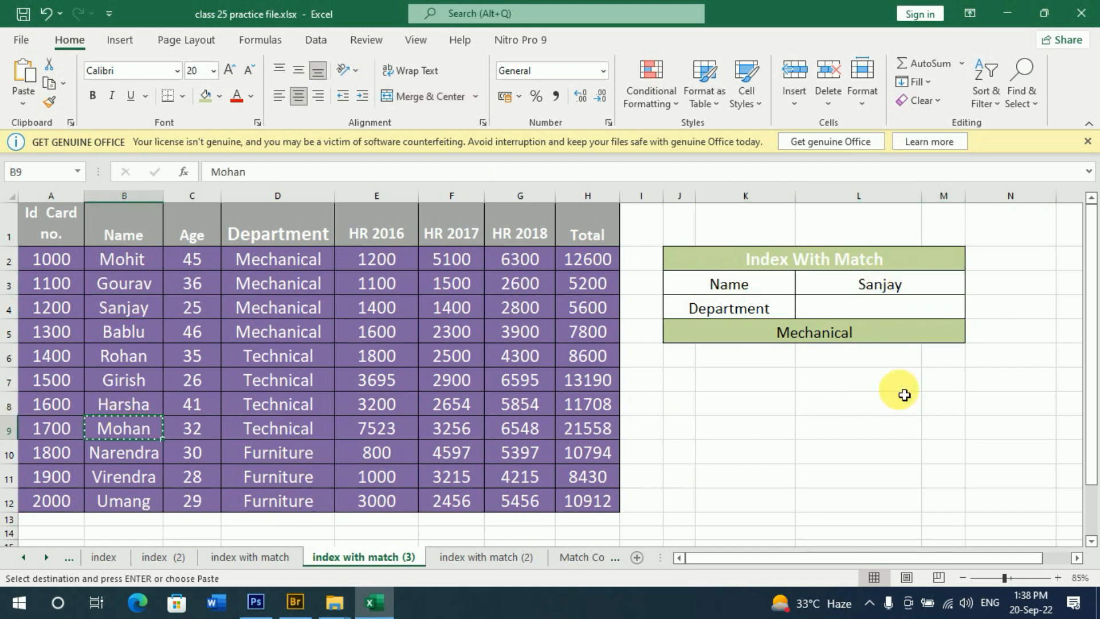
click(923, 287)
key(ctrl+v)
click(816, 335)
click(265, 437)
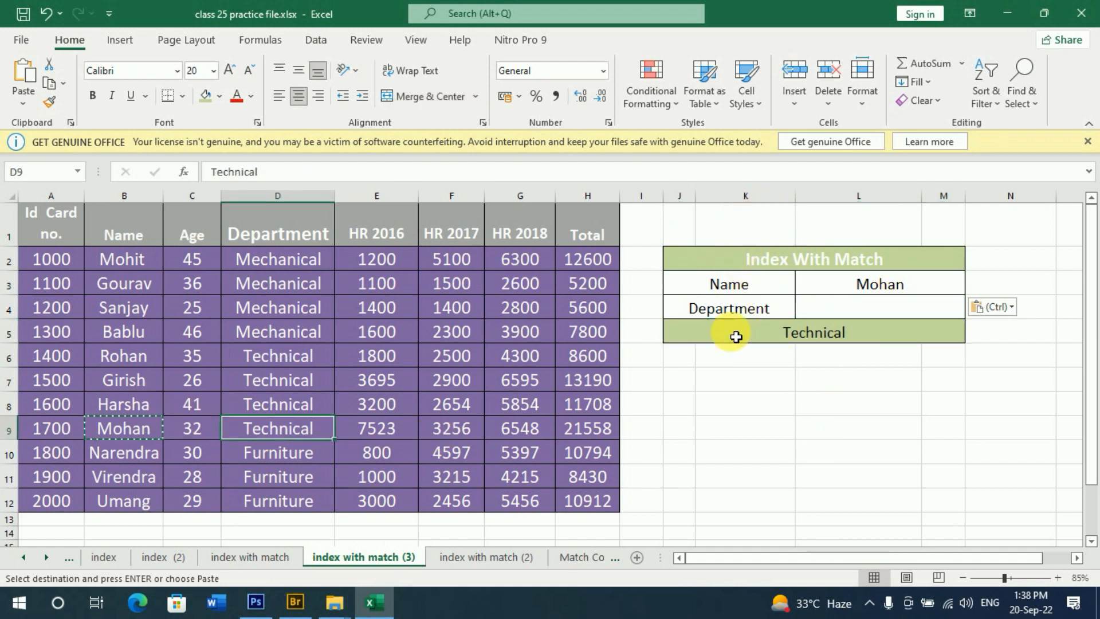
Replace the Department label in J4 with a copy of the Total header from H1
click(728, 309)
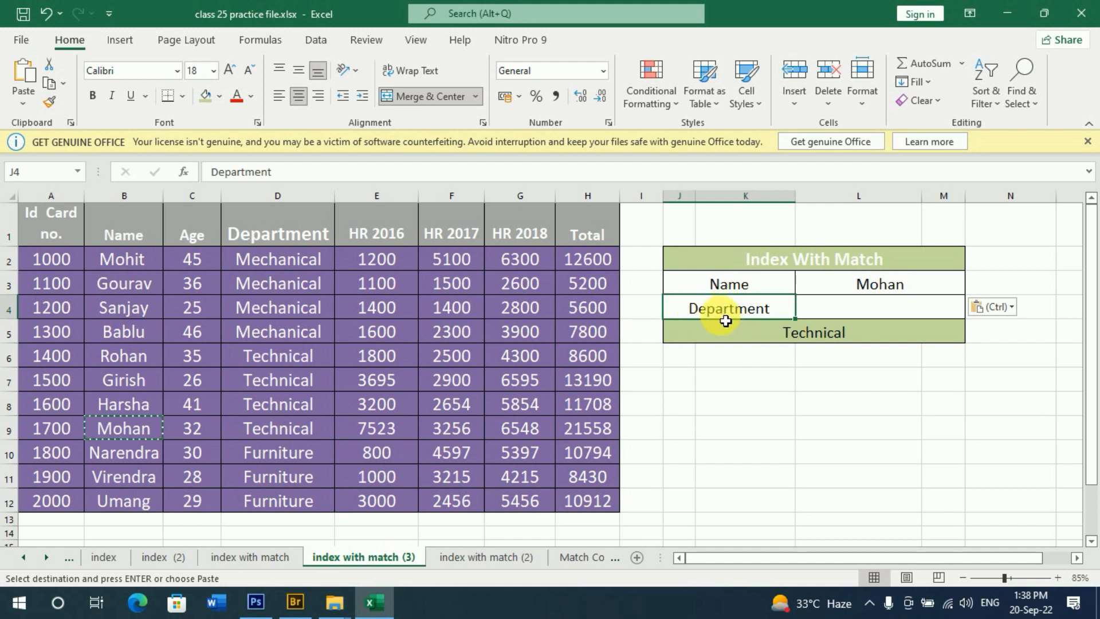
click(595, 235)
key(ctrl+c)
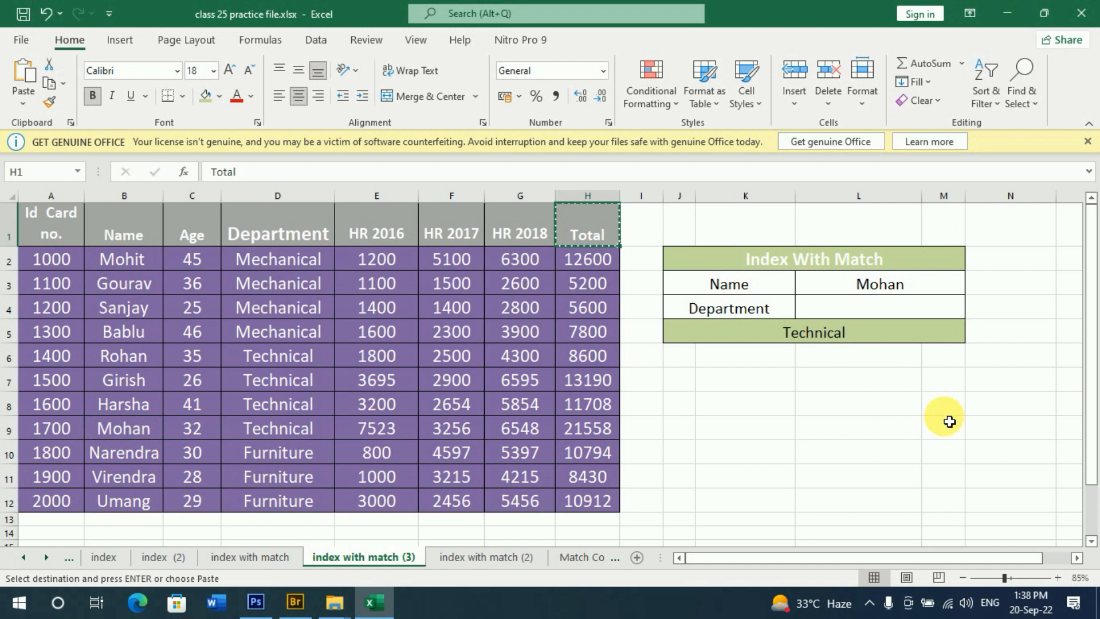
click(737, 307)
key(ctrl+v)
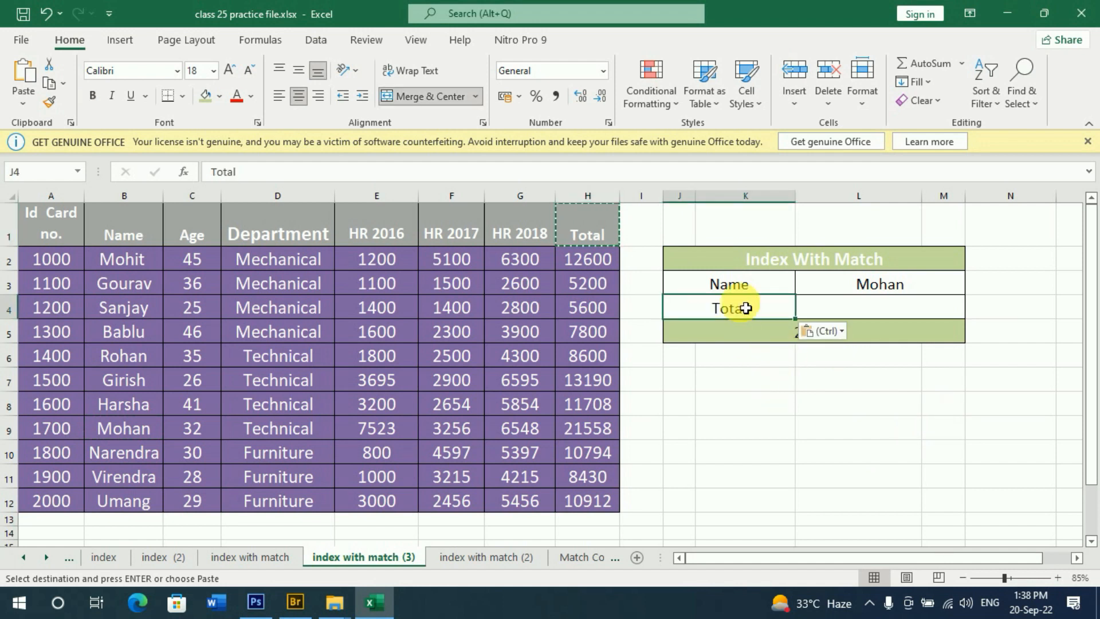
Compare the formula result in J5 with the Total in H9 for the name in B9
key(Escape)
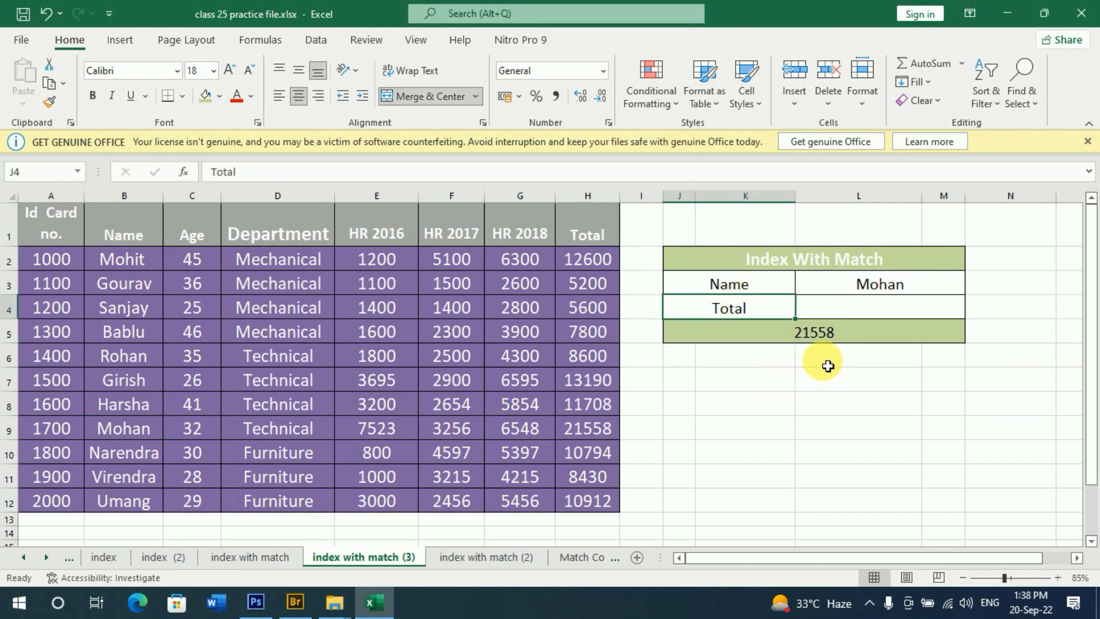
click(826, 335)
click(875, 285)
click(848, 338)
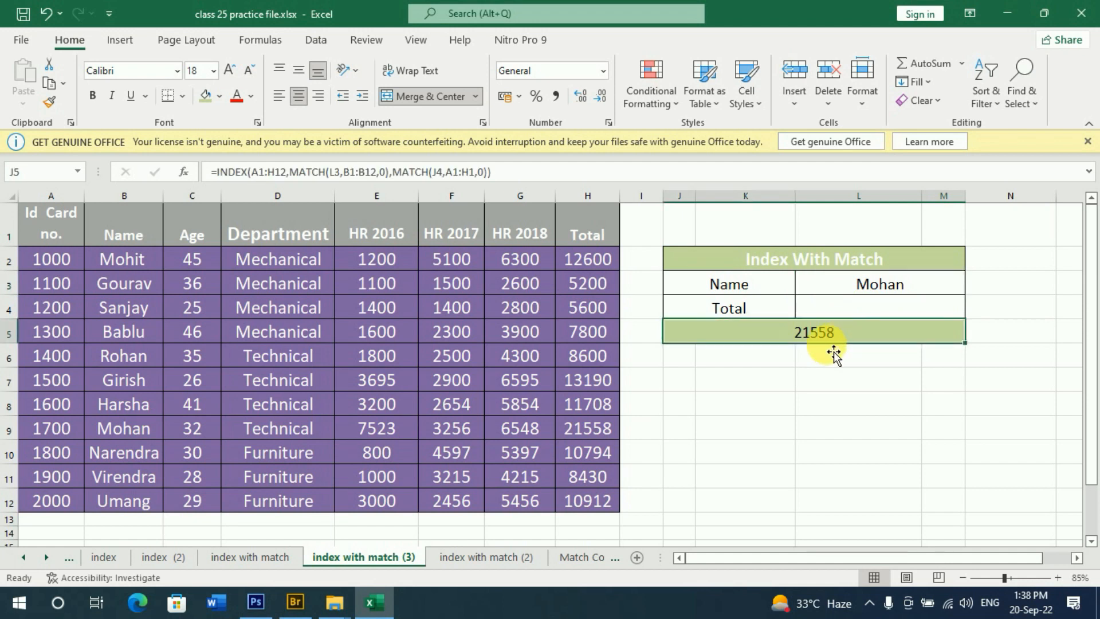
click(124, 431)
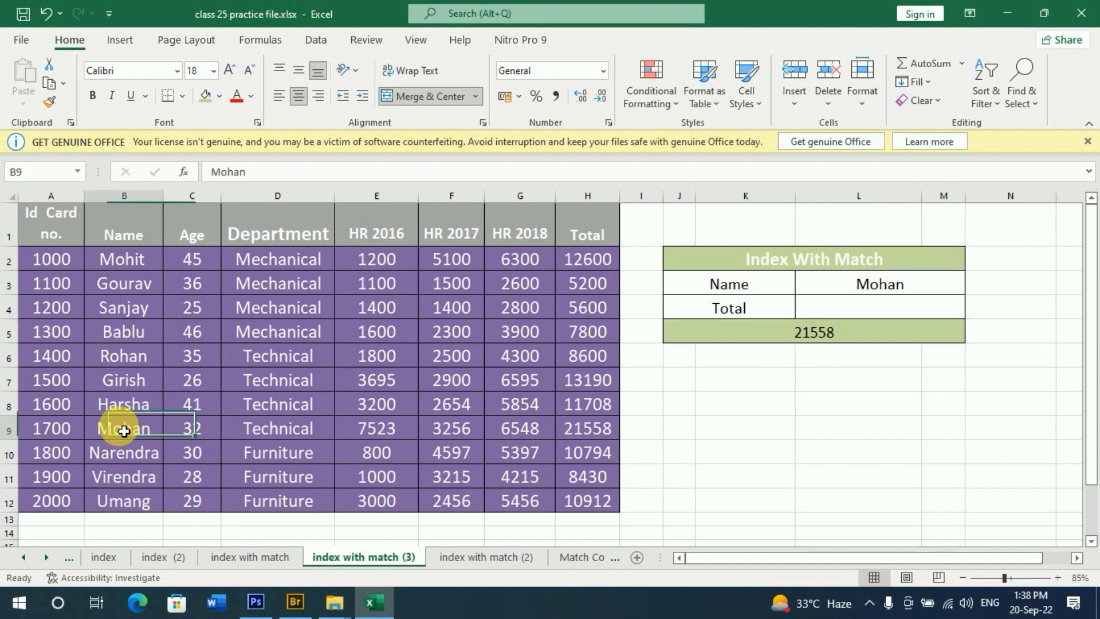
click(596, 430)
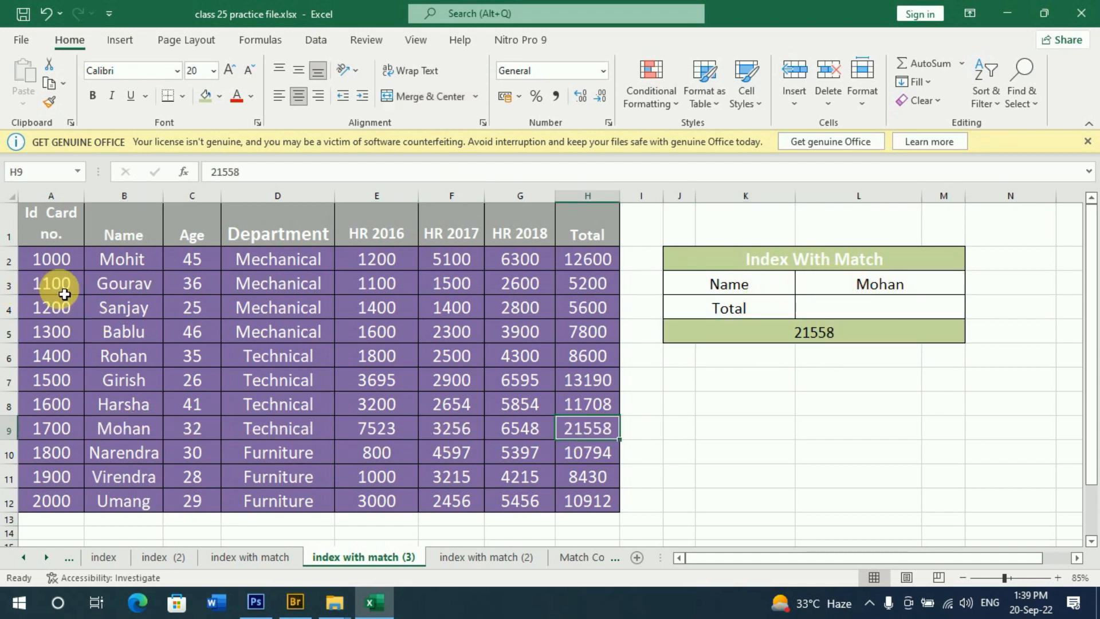
Replace the lookup name in L3 with a copy of B3 and check the formula result in J5
click(133, 285)
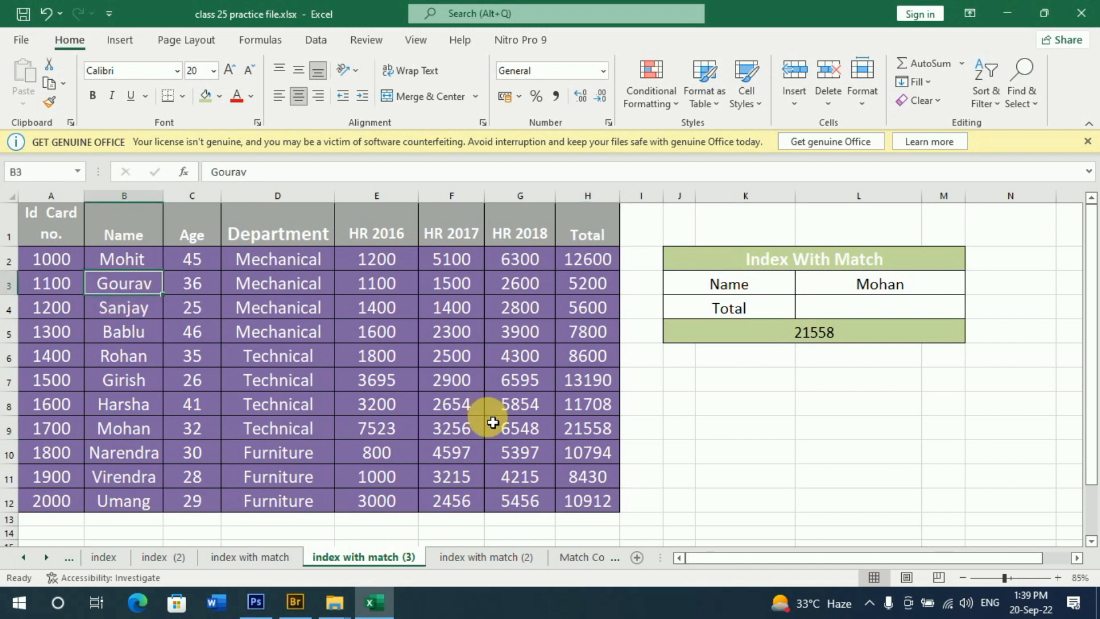
key(ctrl+c)
click(868, 289)
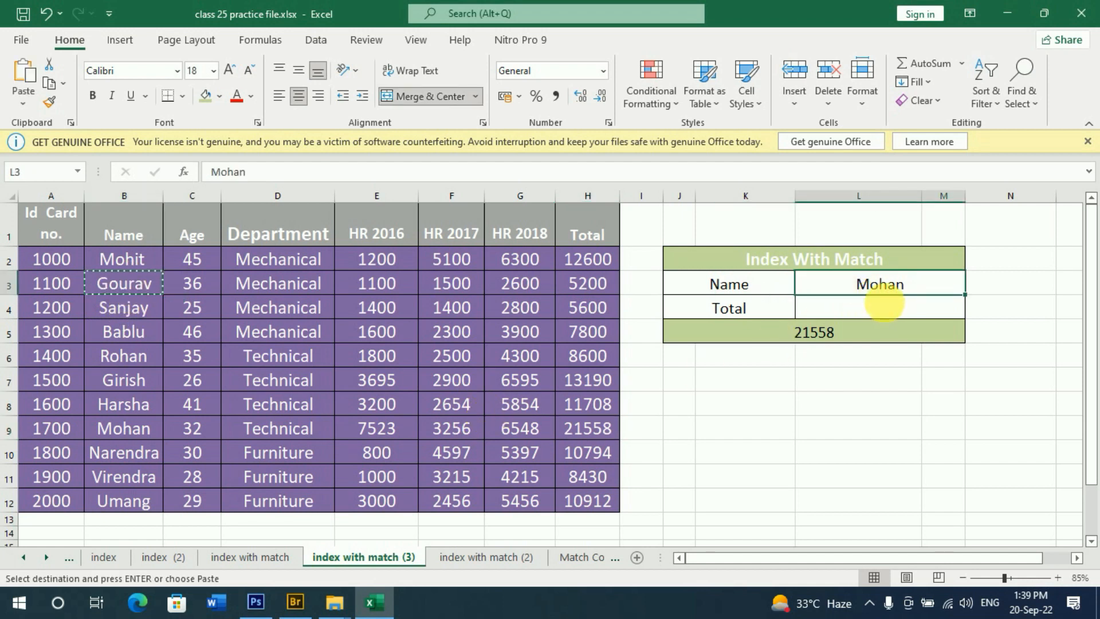
key(ctrl+v)
click(828, 337)
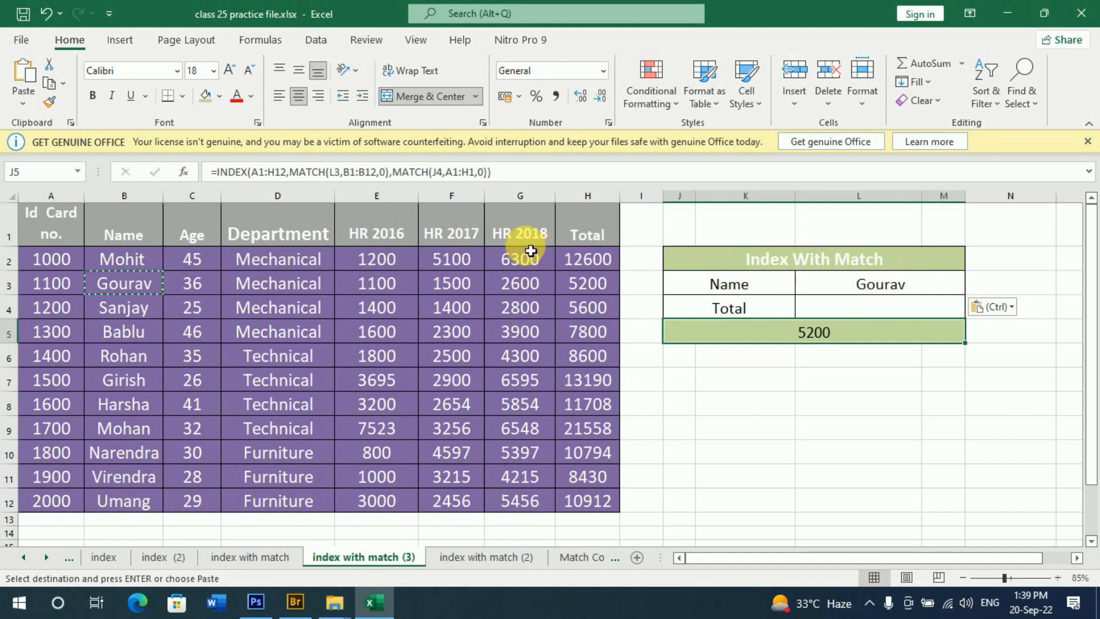
Replace the Total label in J4 with a copy of the HR 2016 header from E1 and check J5
click(404, 241)
key(ctrl+c)
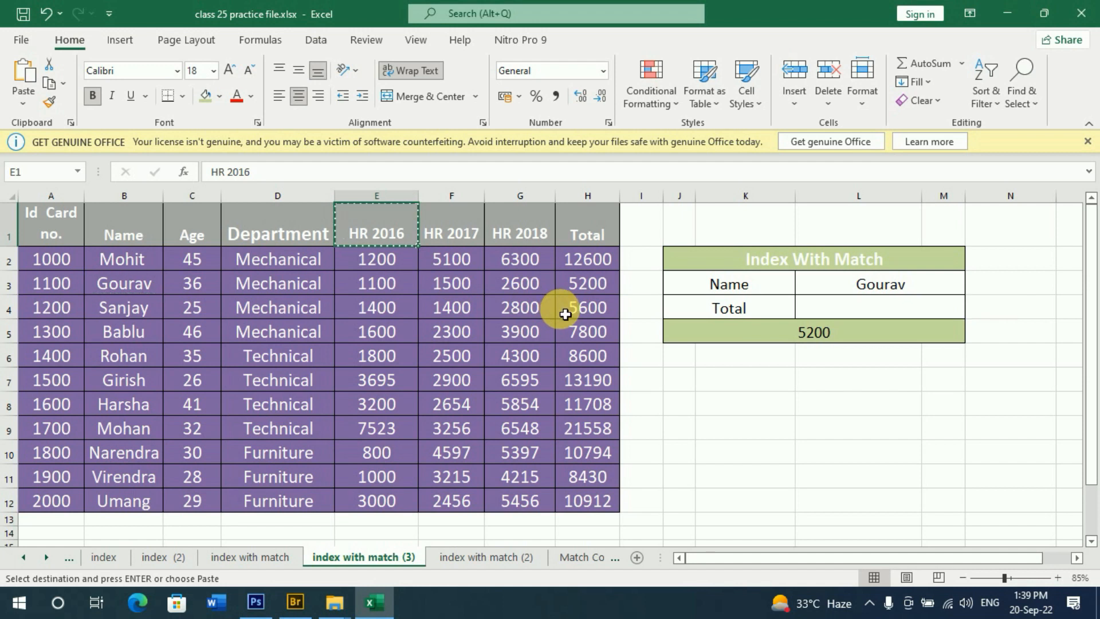
click(734, 309)
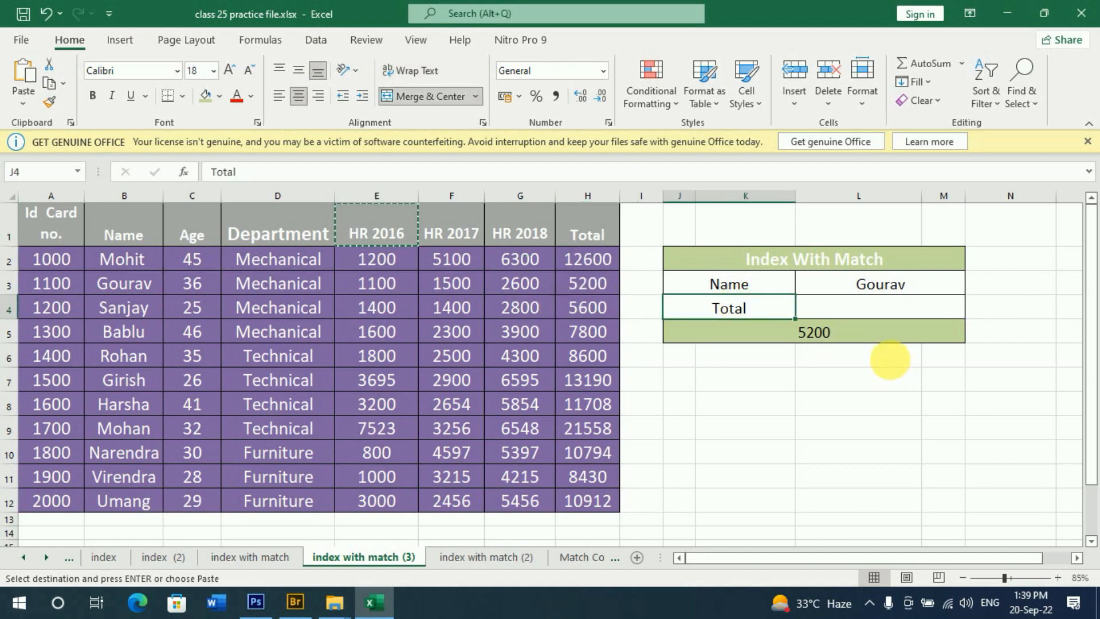
key(ctrl+v)
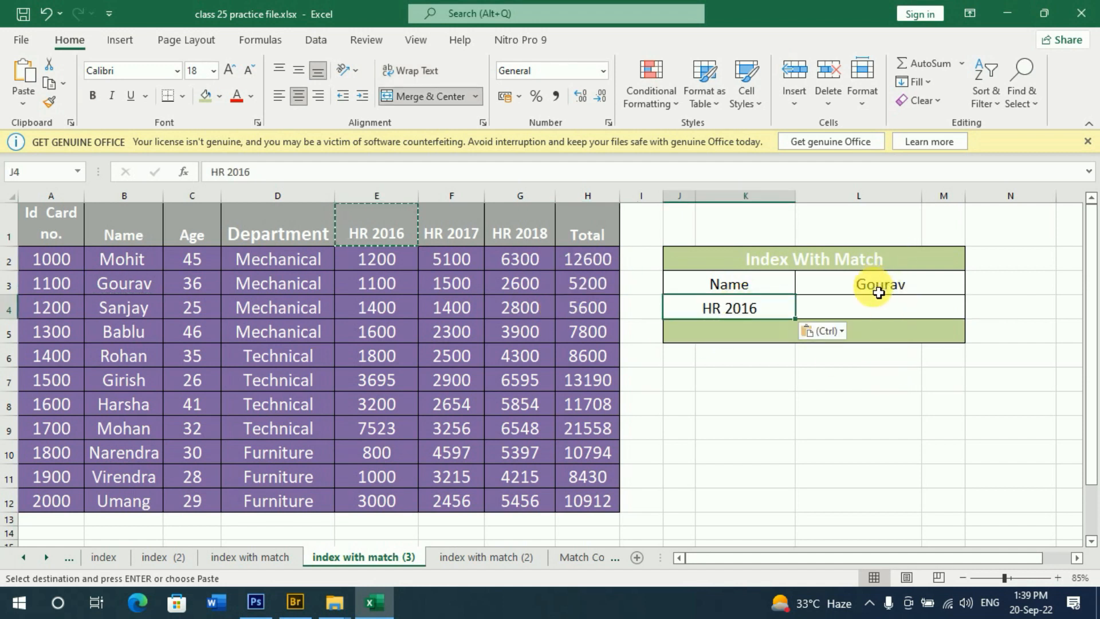
key(Escape)
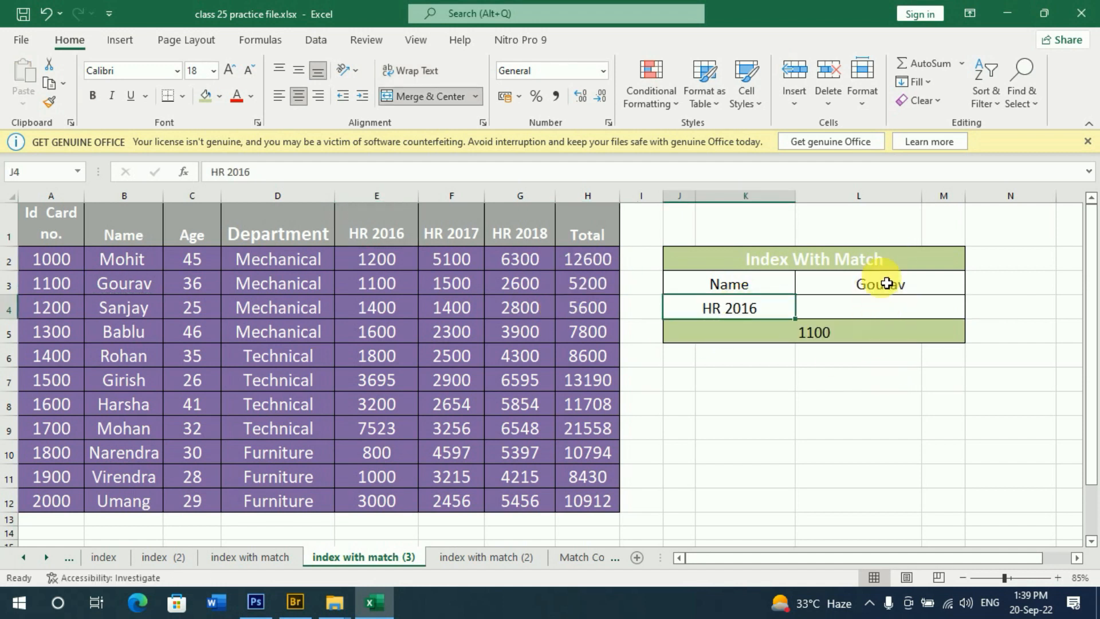
click(828, 341)
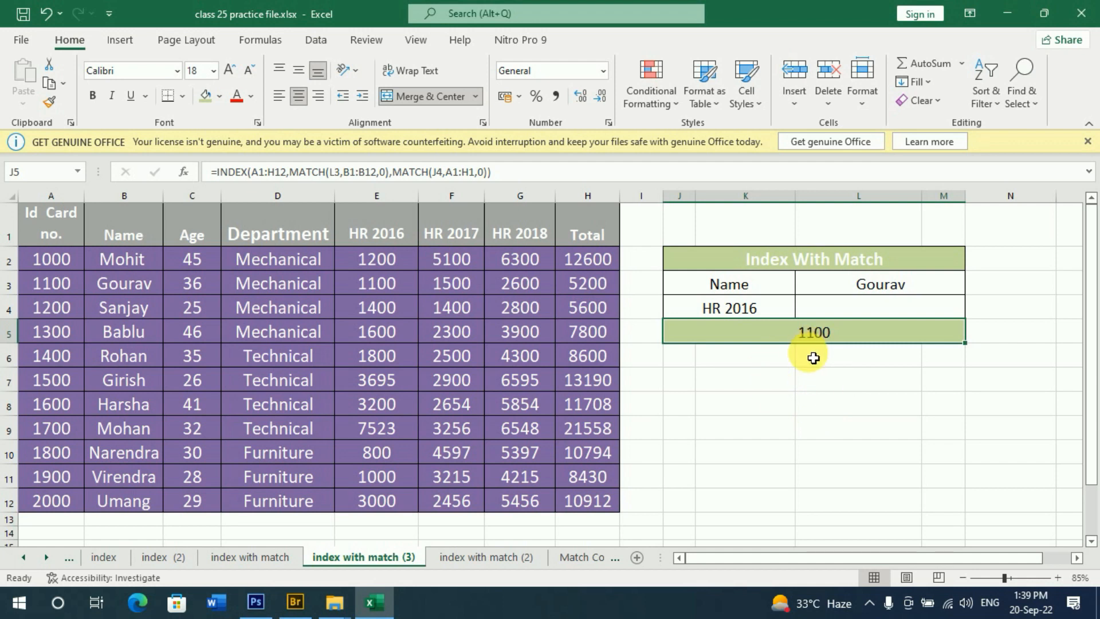
Replace the column label in J4 with a copy of the HR 2018 header from G1
click(511, 228)
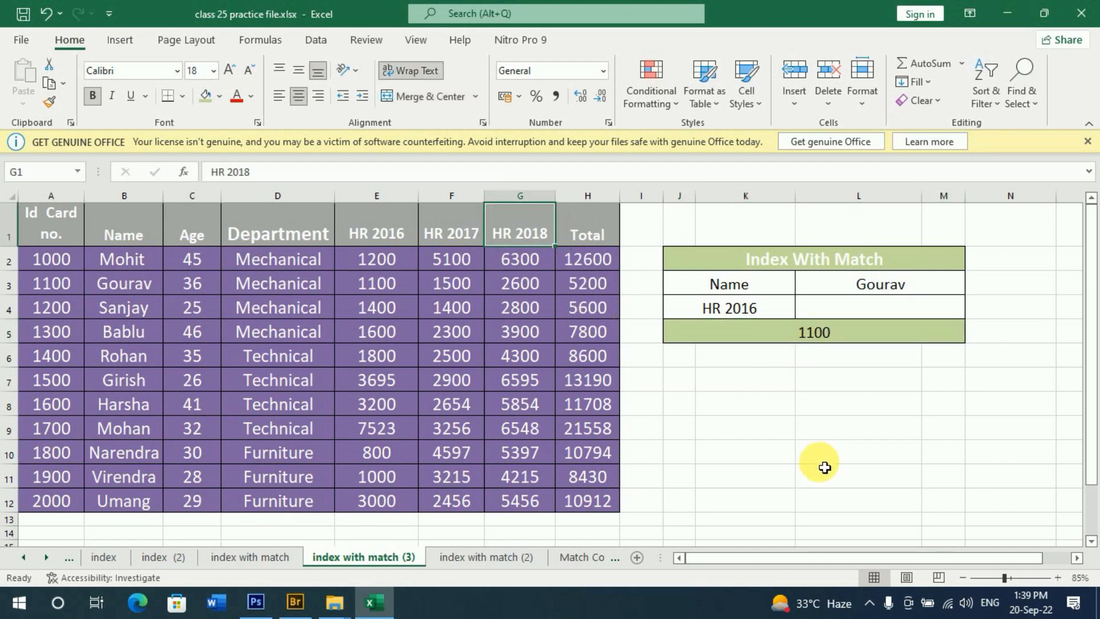
key(ctrl+c)
click(756, 309)
key(ctrl+v)
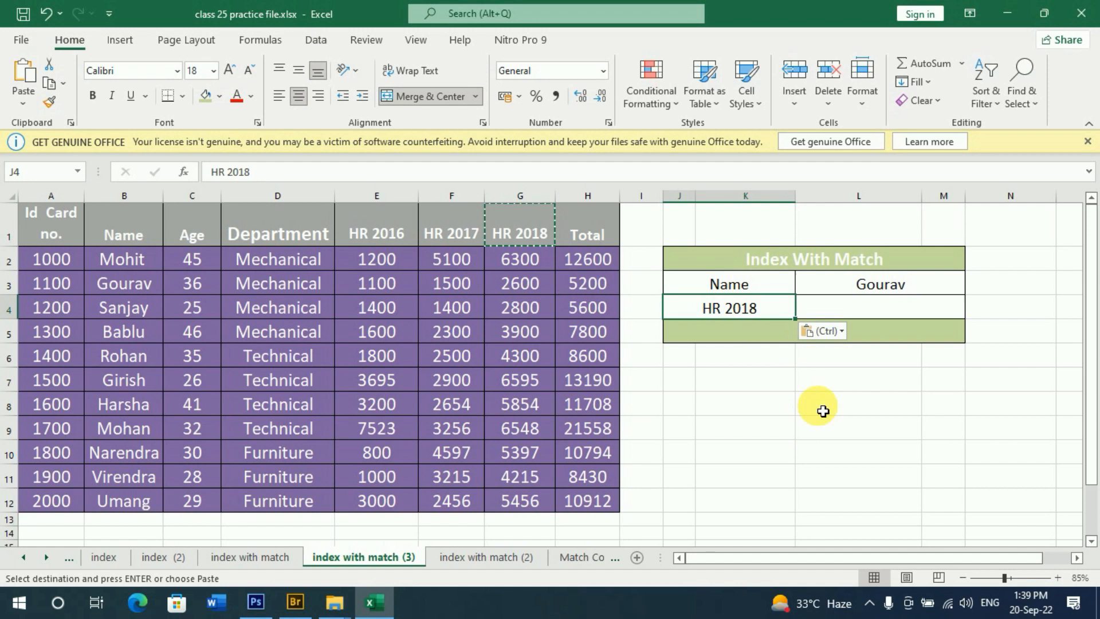
key(Escape)
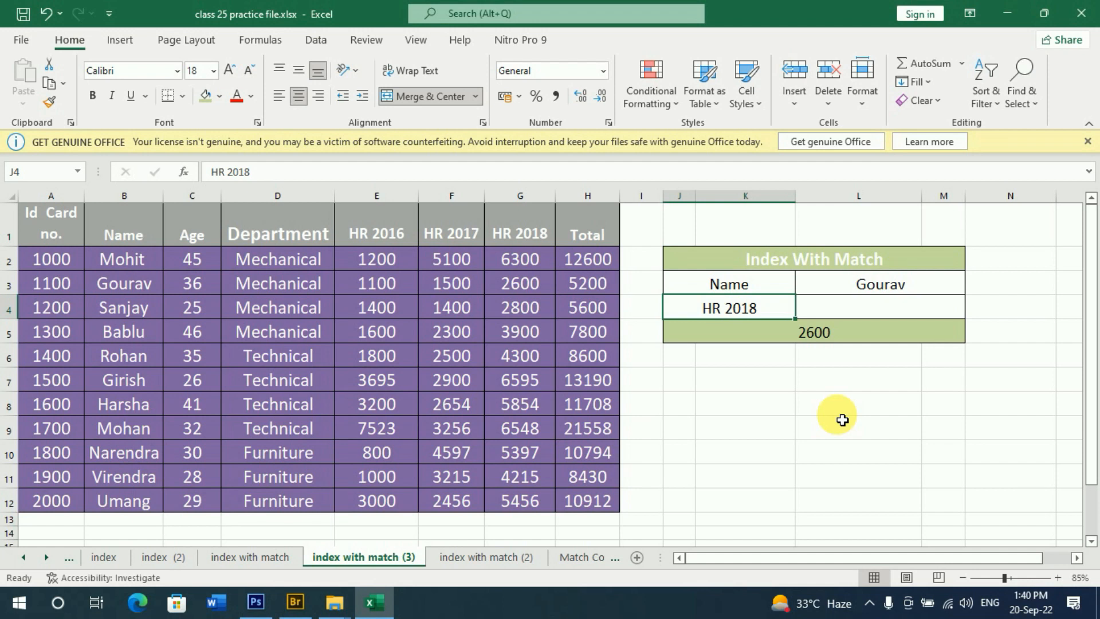
Add List data validation to the lookup name cell L3 with the source =$B$2:$B$12
click(870, 286)
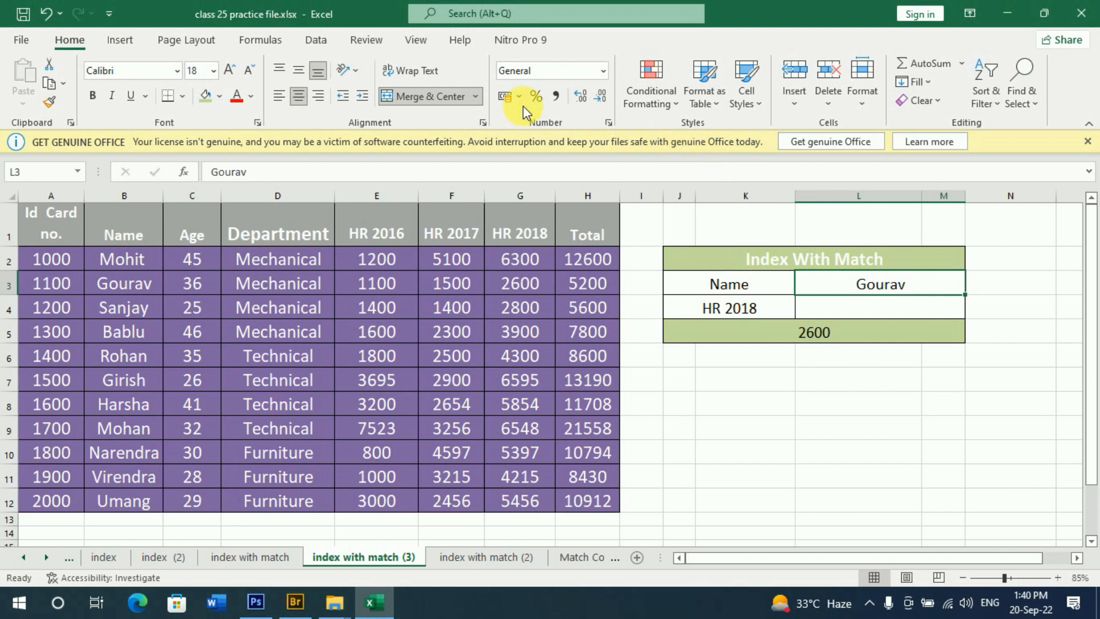
click(315, 47)
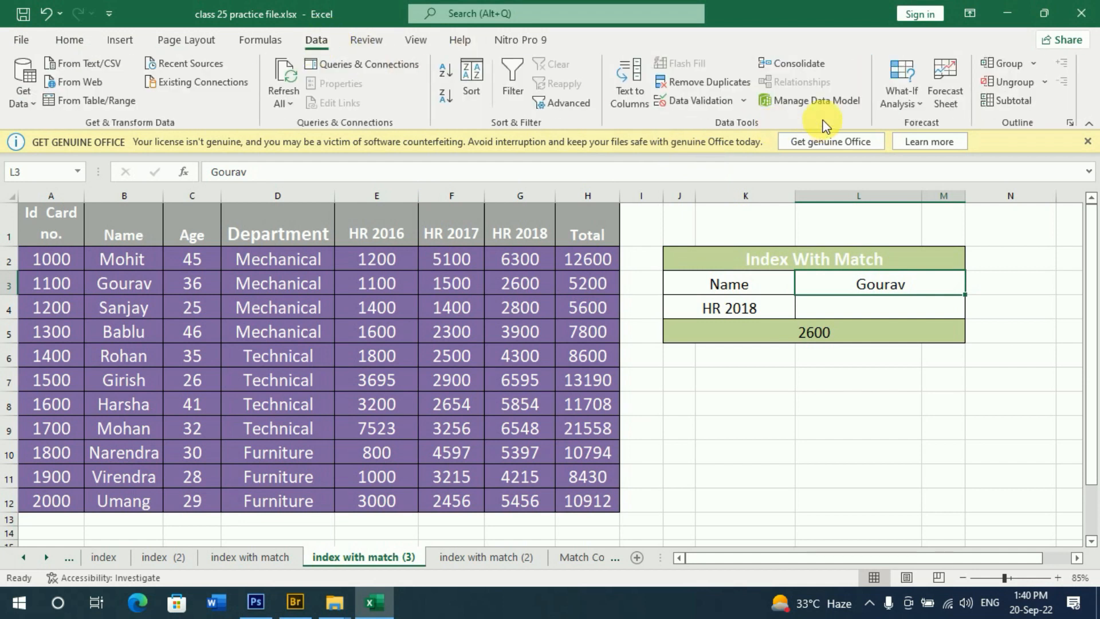
click(743, 101)
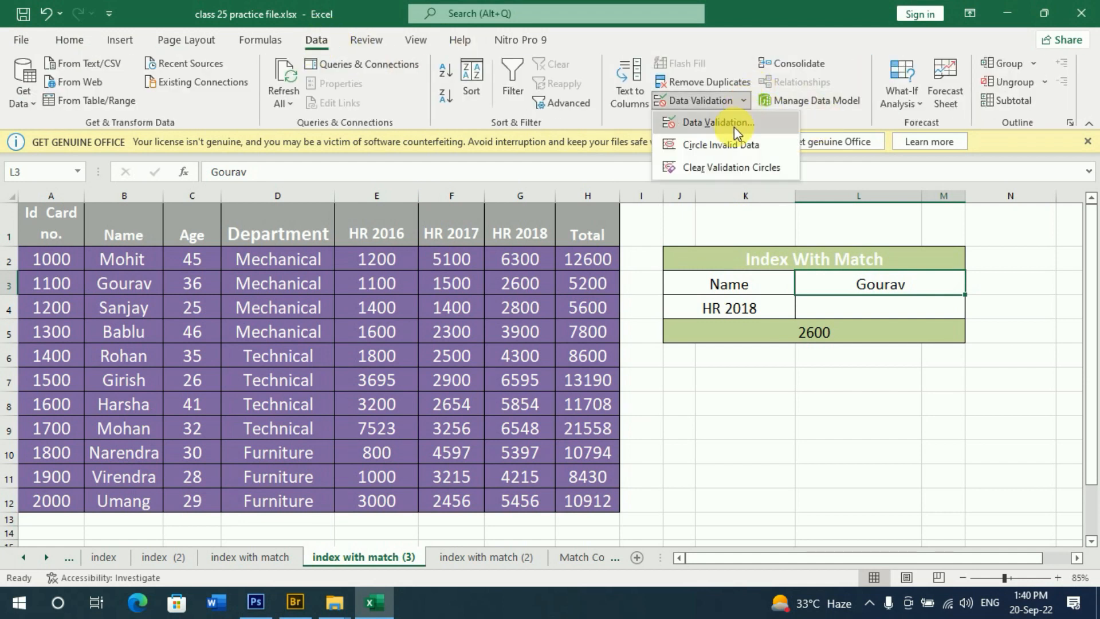
click(734, 124)
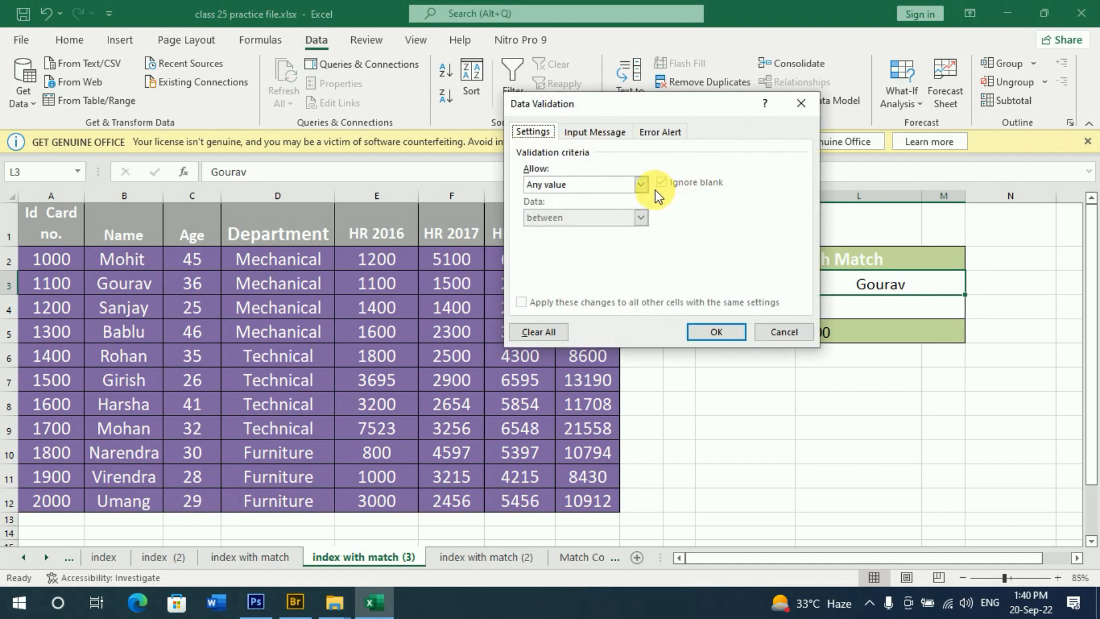
click(643, 186)
click(562, 230)
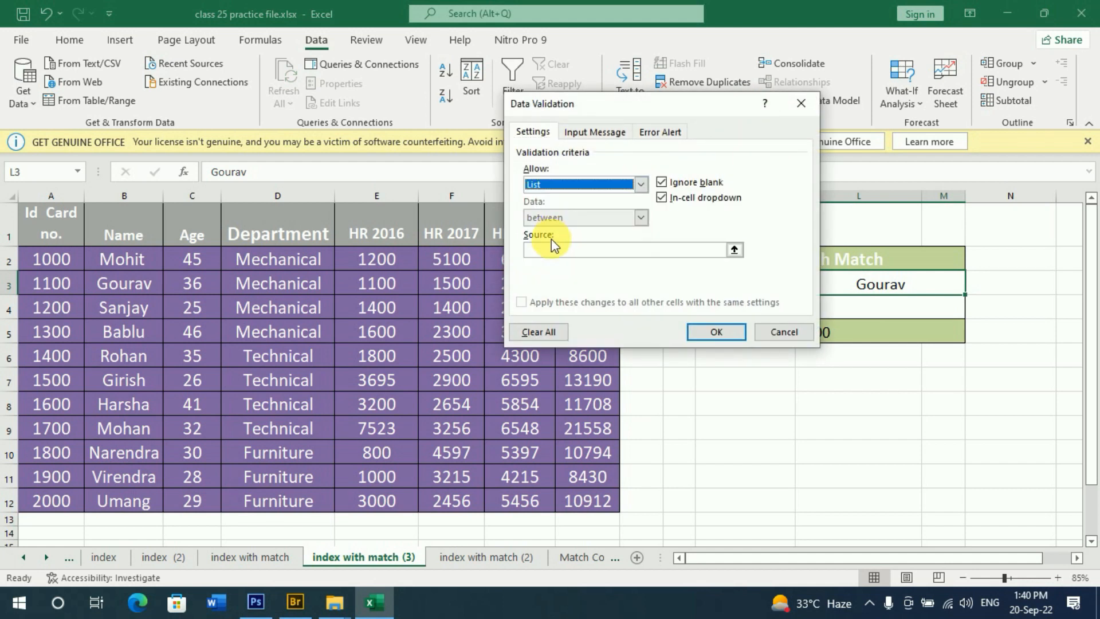
click(542, 250)
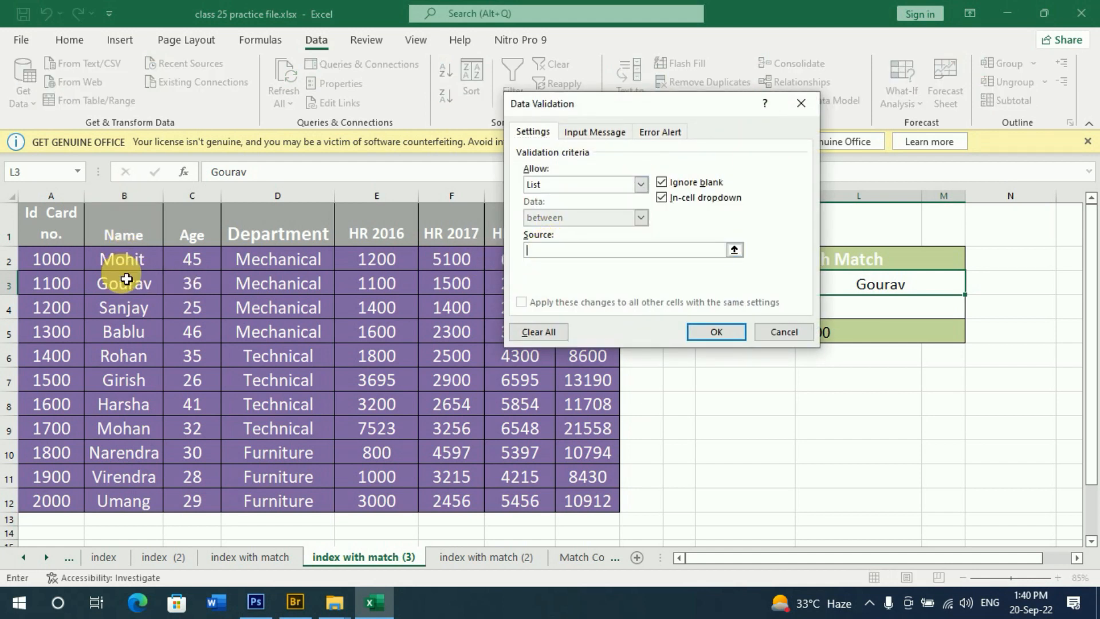
drag(134, 264, 153, 508)
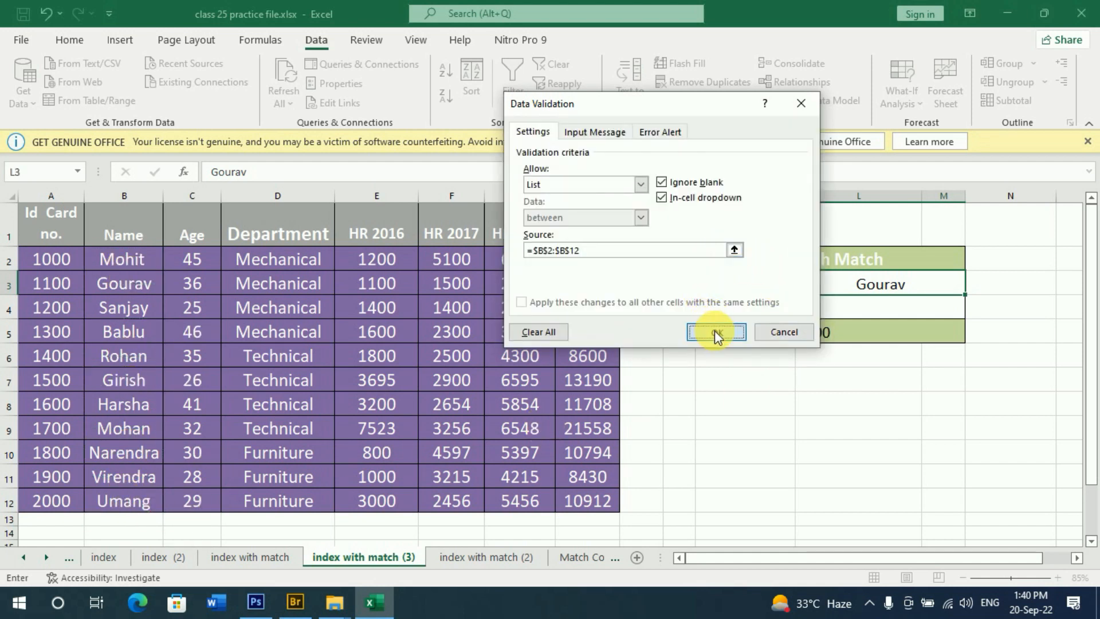
click(715, 331)
Test the in-cell list in L3 by choosing several names, including B11's, and finish with the name in B6
click(972, 287)
click(871, 321)
click(972, 286)
click(882, 355)
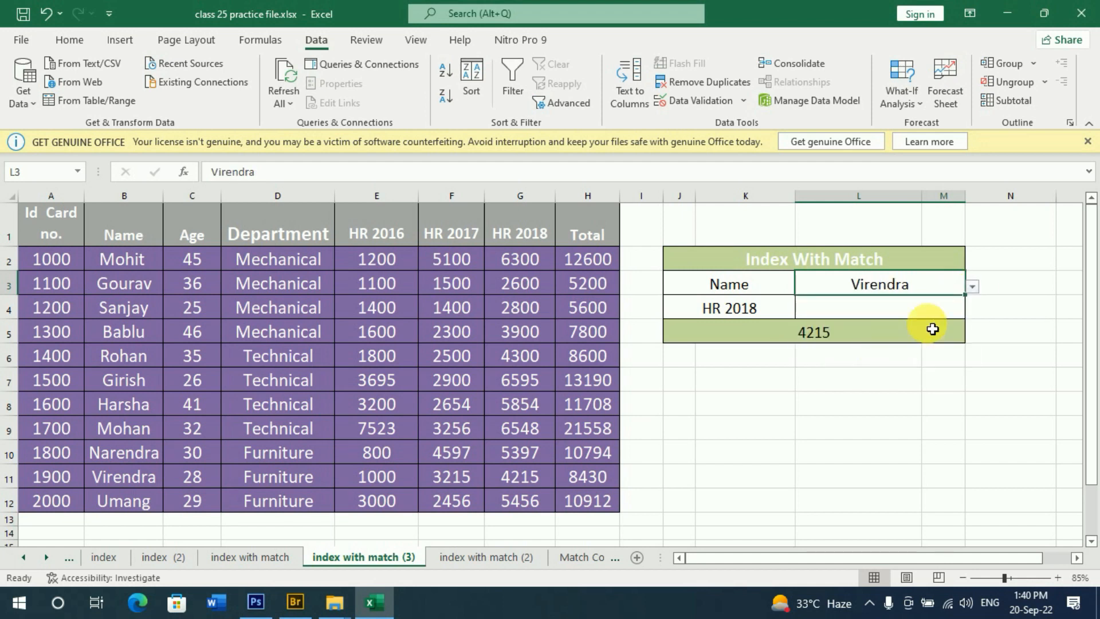
click(973, 286)
click(871, 321)
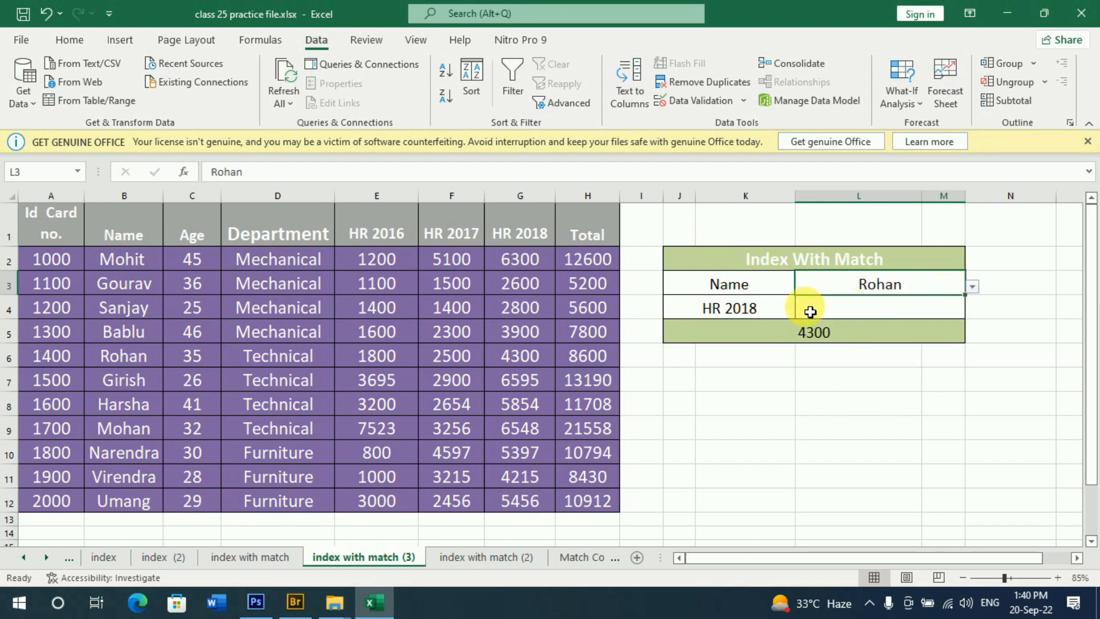
Add List data validation to the column label cell J4, using the header row A1:H1 as the source
click(726, 318)
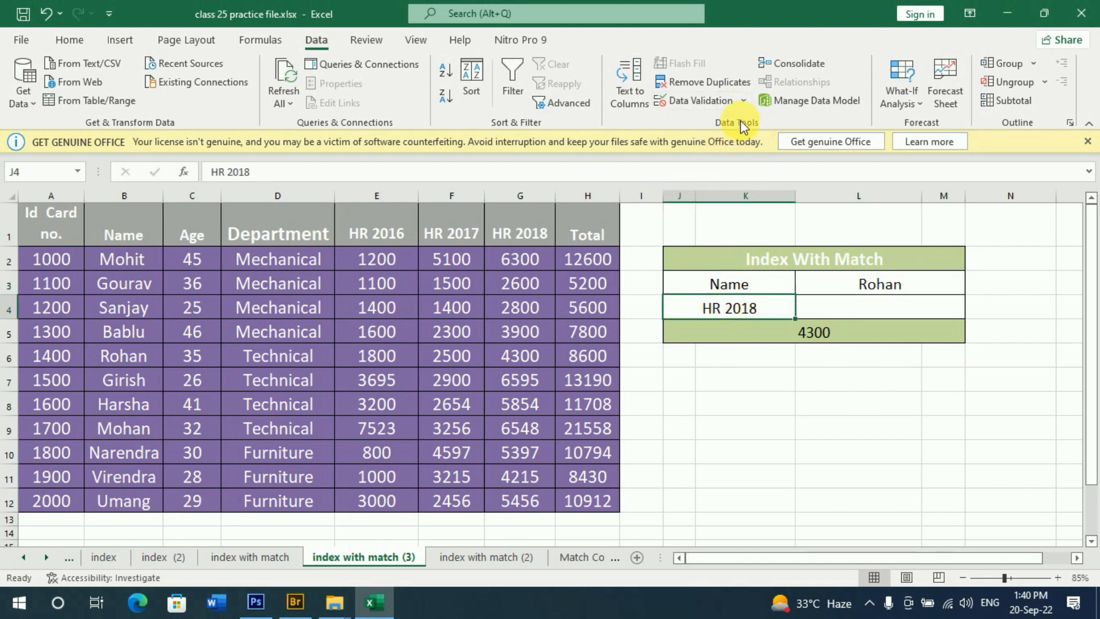
click(745, 100)
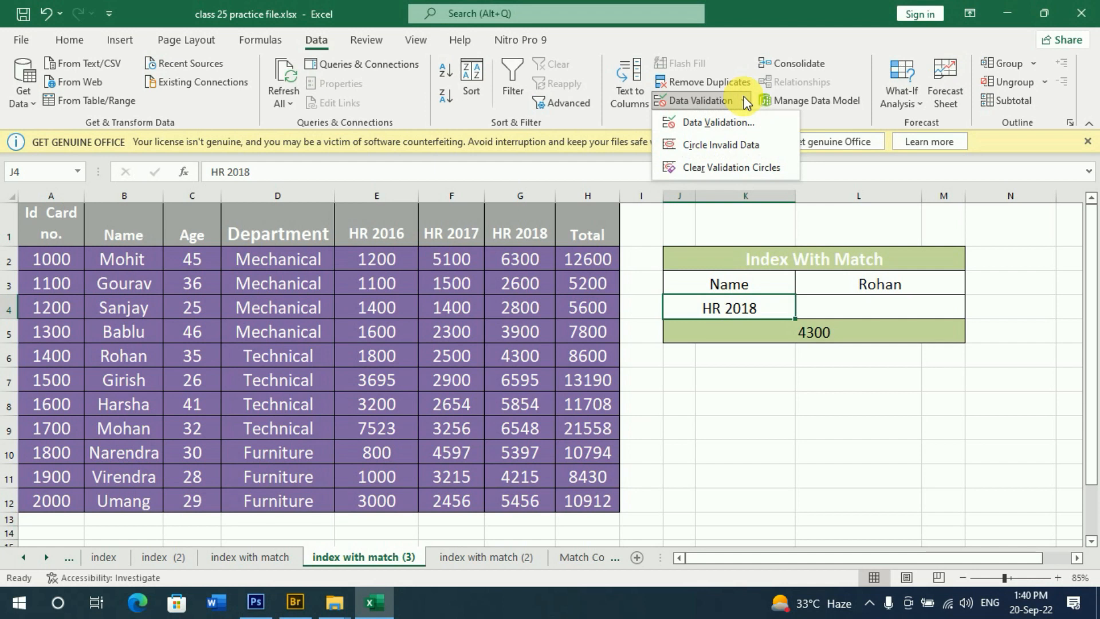
click(722, 121)
click(641, 184)
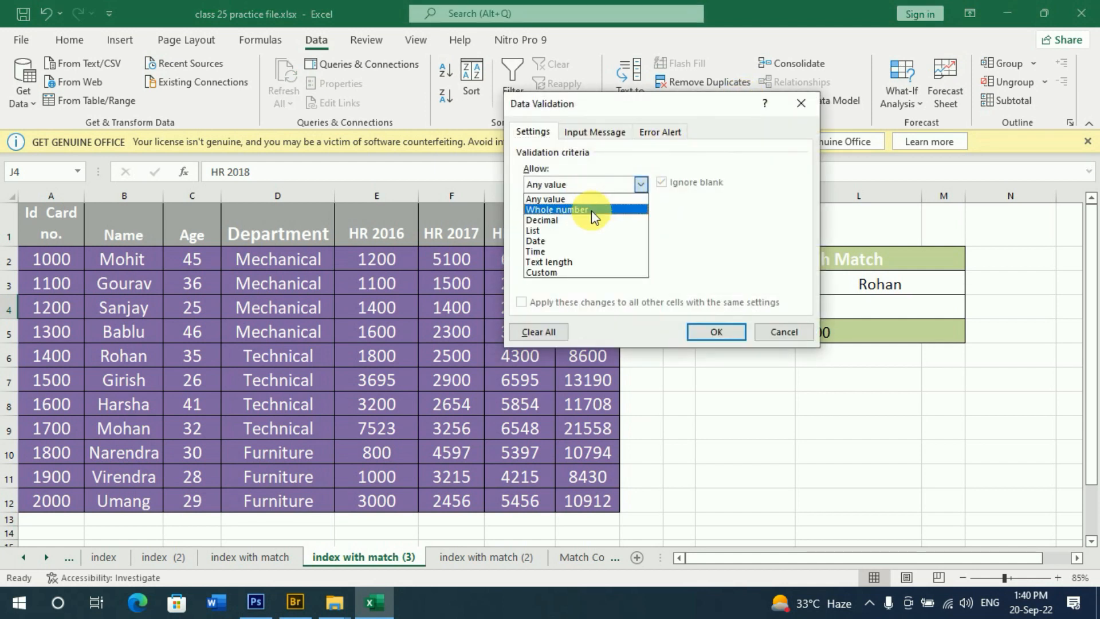
click(549, 228)
click(543, 250)
drag(62, 225, 583, 224)
click(705, 329)
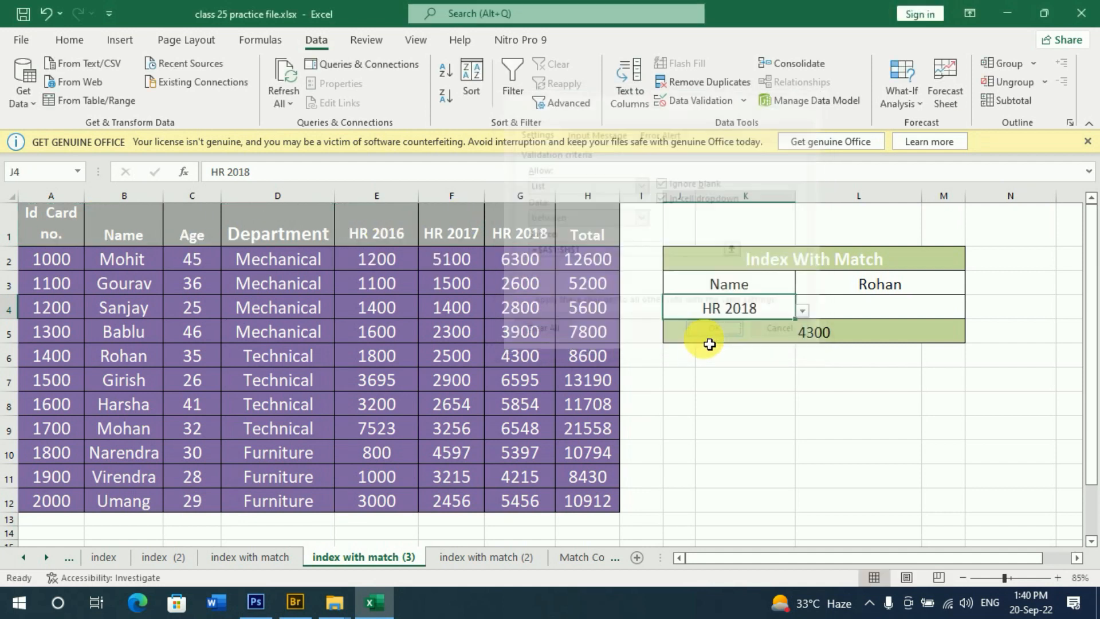
Test the in-cell list in J4 by choosing Department, HR 2017 and Name in turn
click(802, 311)
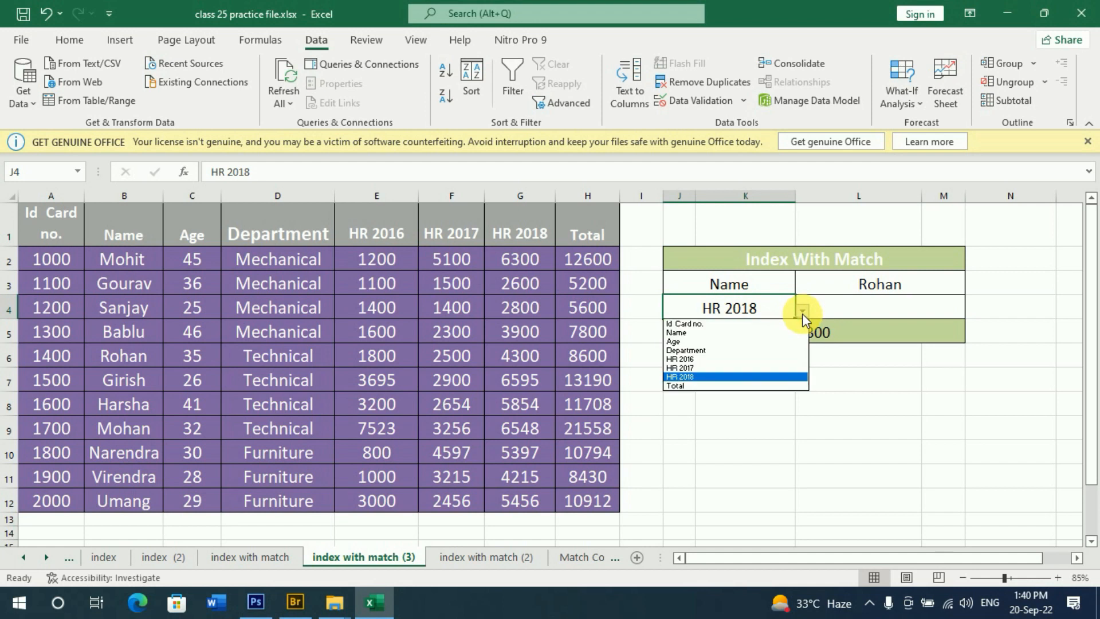
click(736, 349)
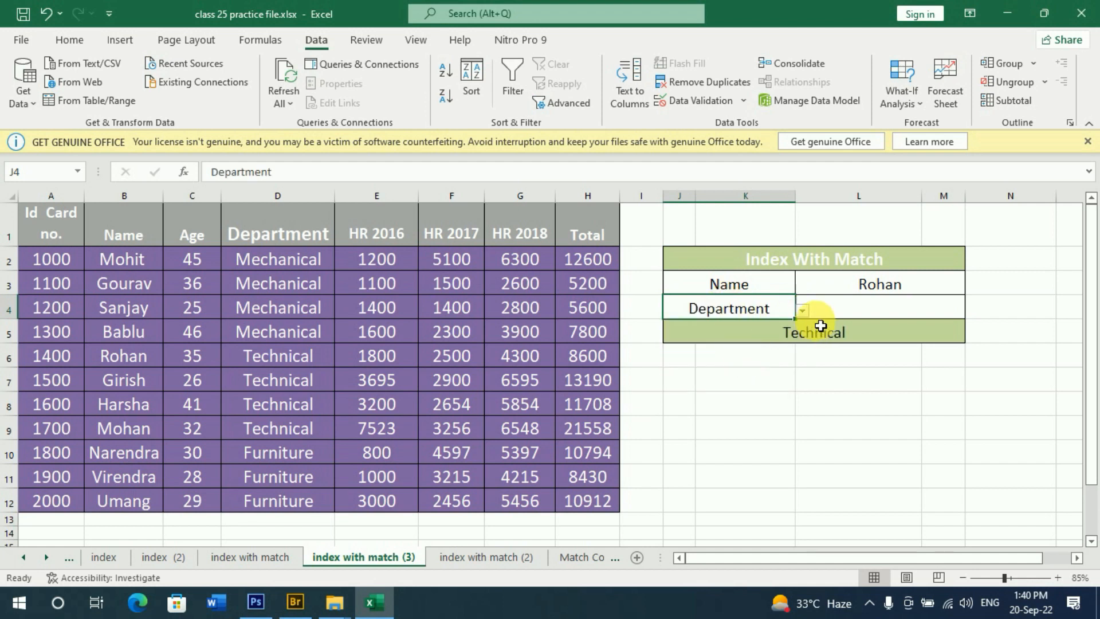
click(802, 311)
click(678, 370)
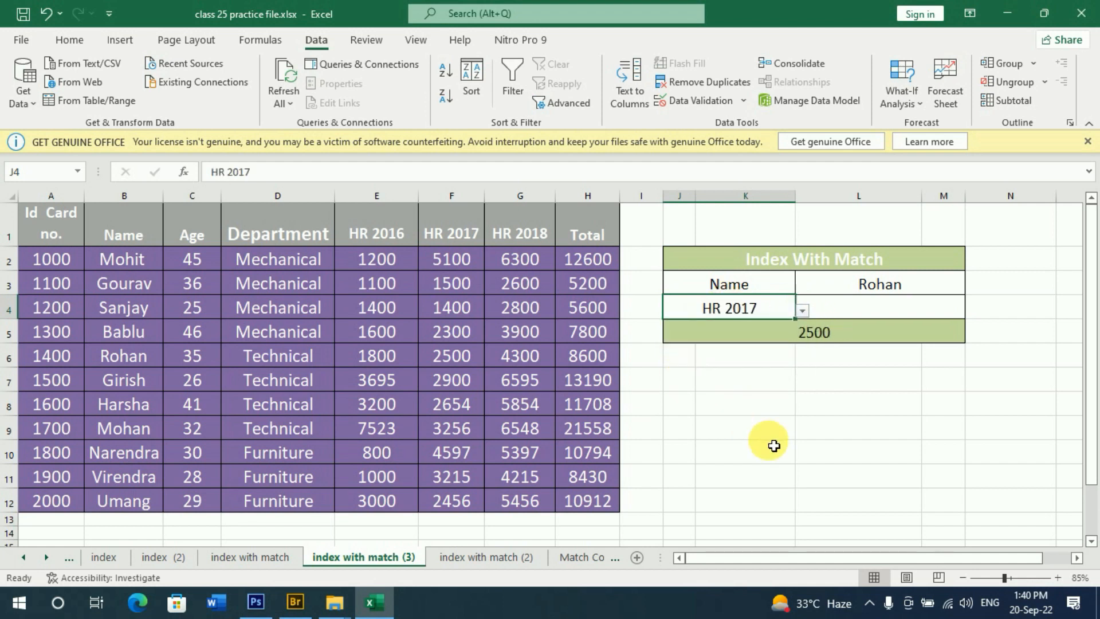
click(799, 311)
click(713, 331)
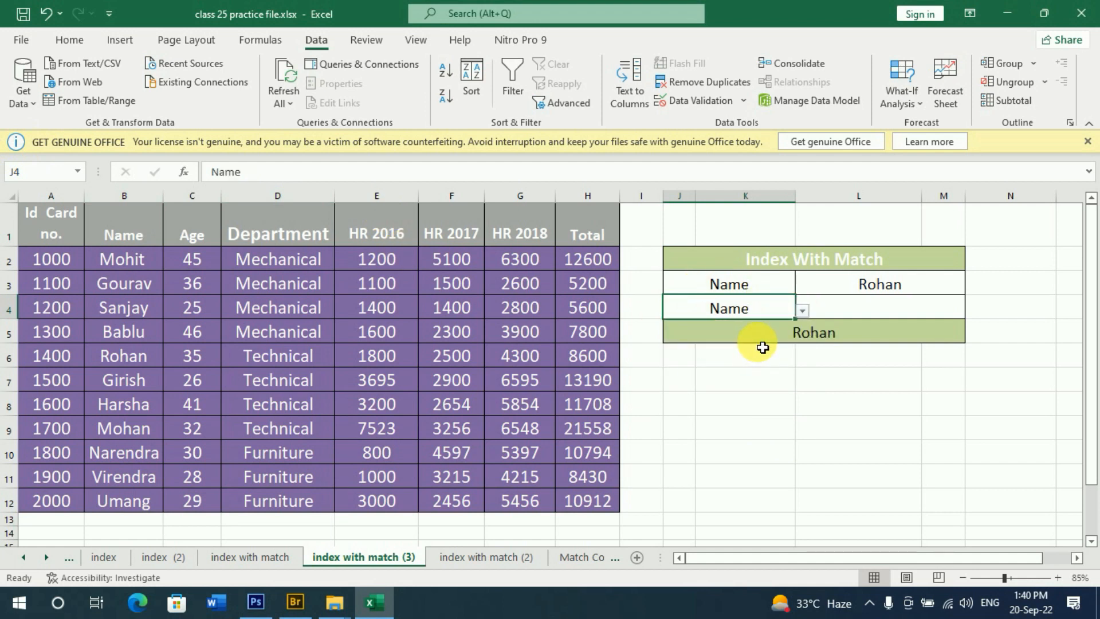
Set the column label in J4 to HR 2017 and compare J5 with the value in F6
click(802, 311)
click(678, 371)
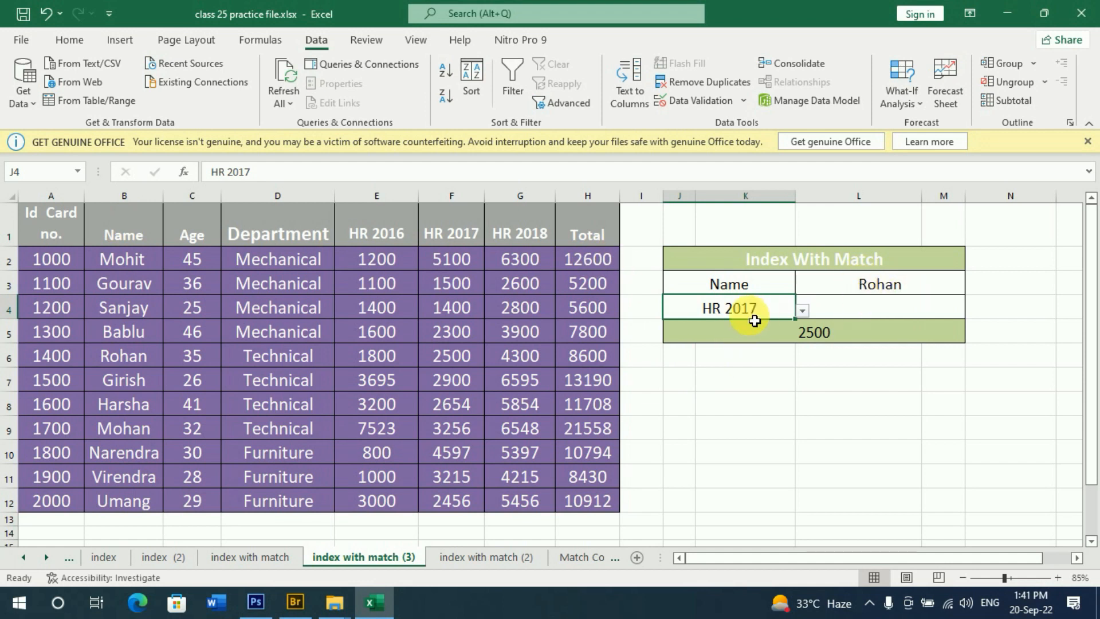
click(872, 288)
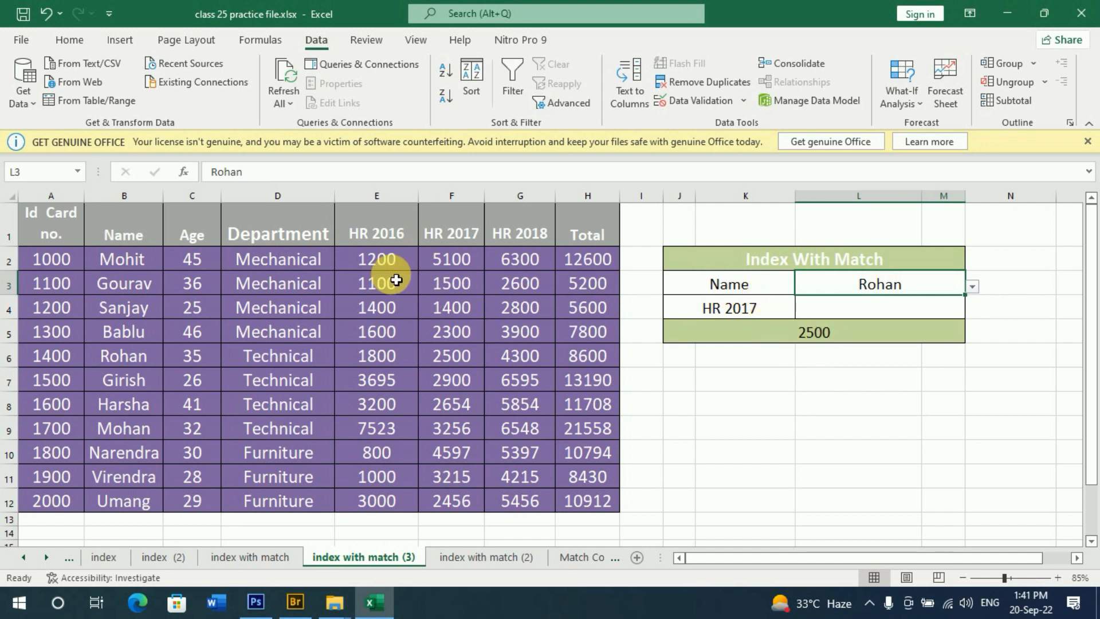
click(456, 362)
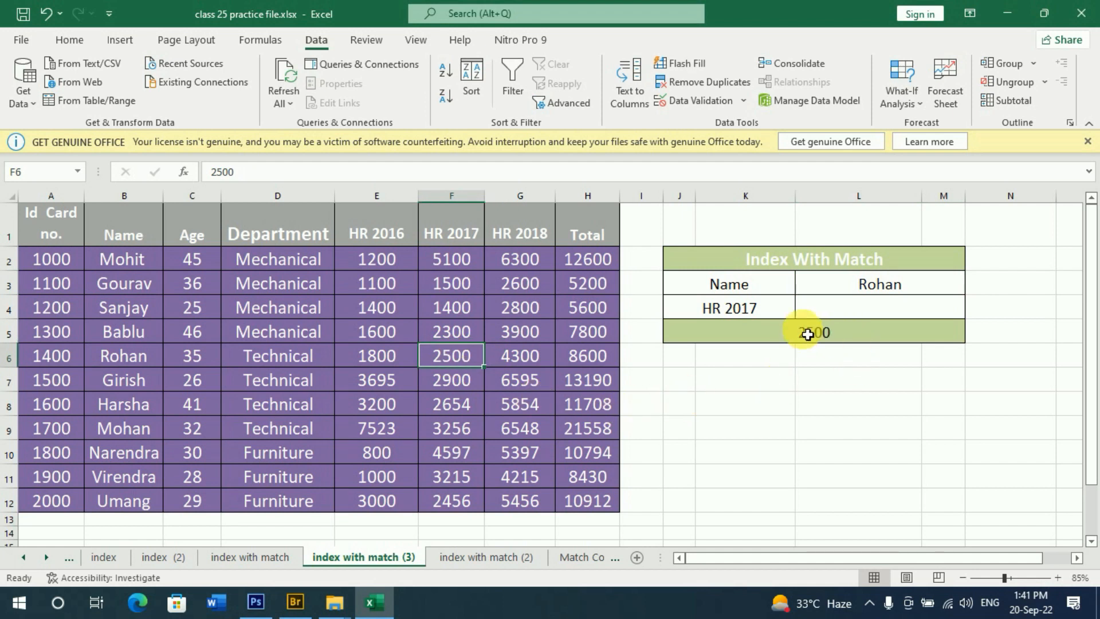
Set the column label in J4 to Department and compare J5 with the department in D6
click(757, 312)
click(803, 311)
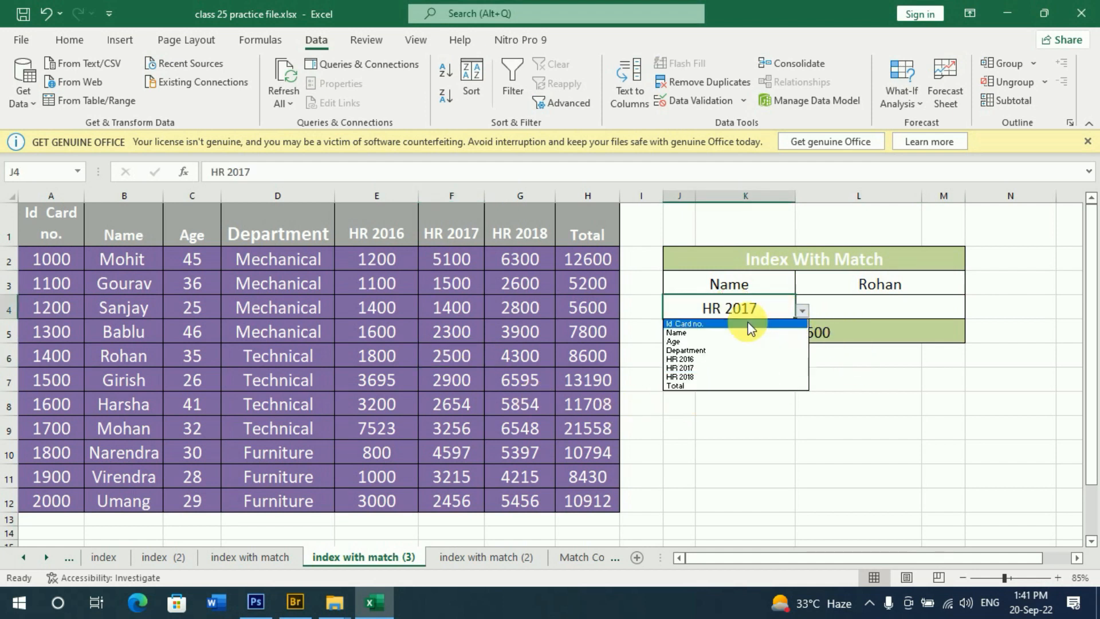
click(688, 350)
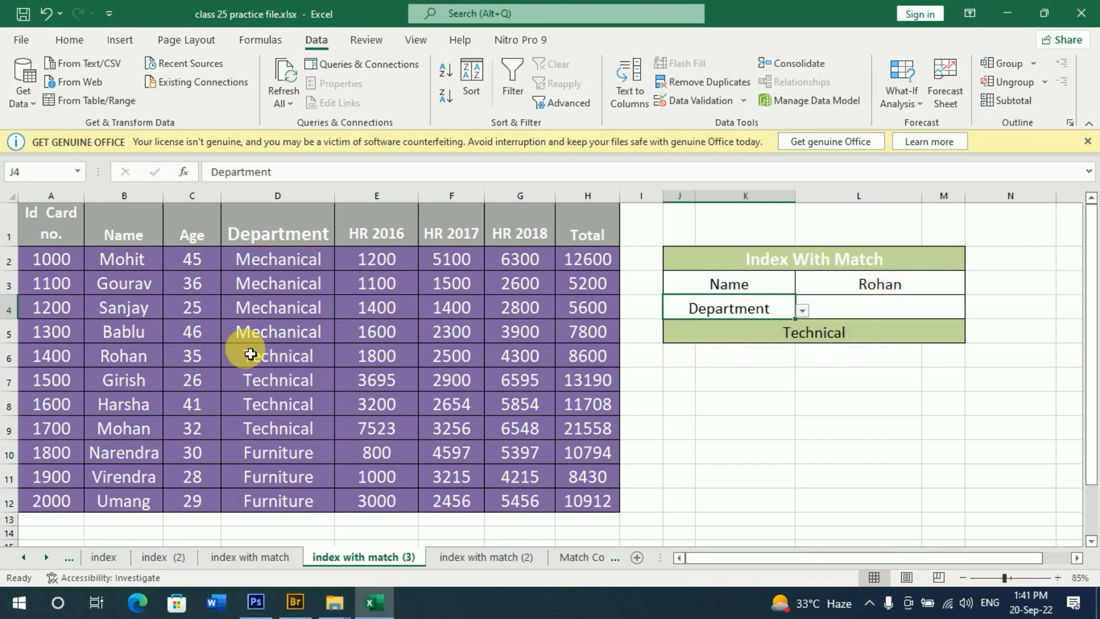
click(158, 357)
click(285, 367)
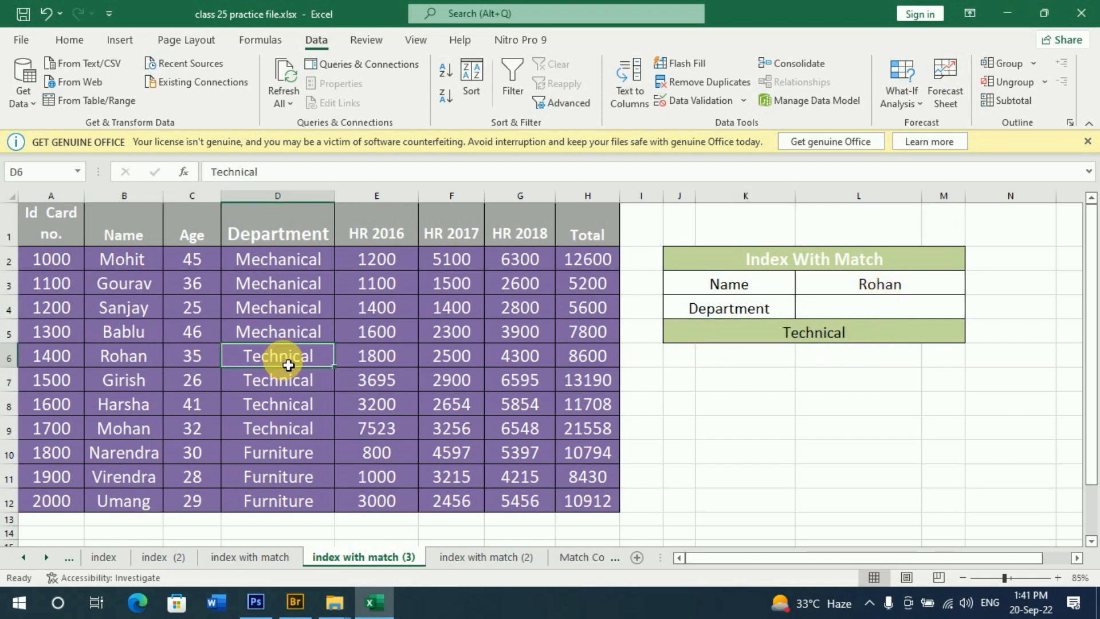